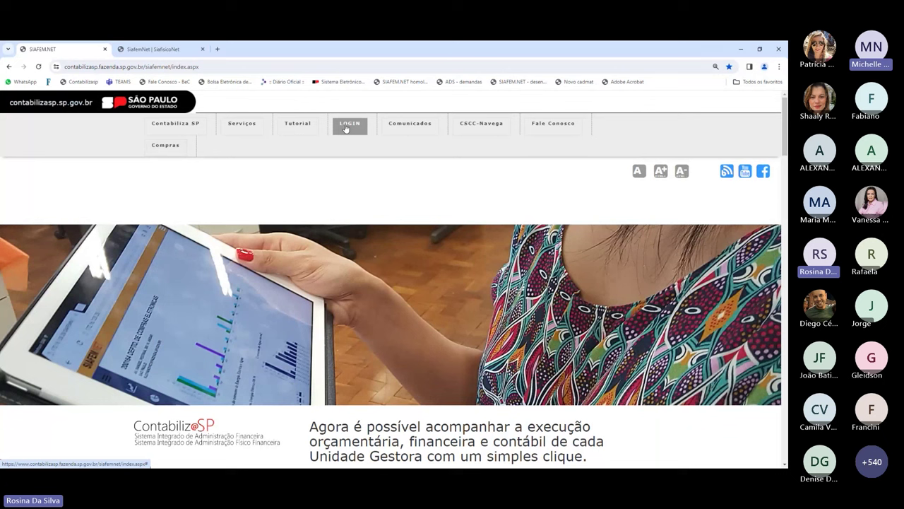
- Switch to the SiafisicoNet session and go to Materiais e Serviços > Itens de Materiais > Propostas
{"action": "left_click", "coordinate": [348, 125]}
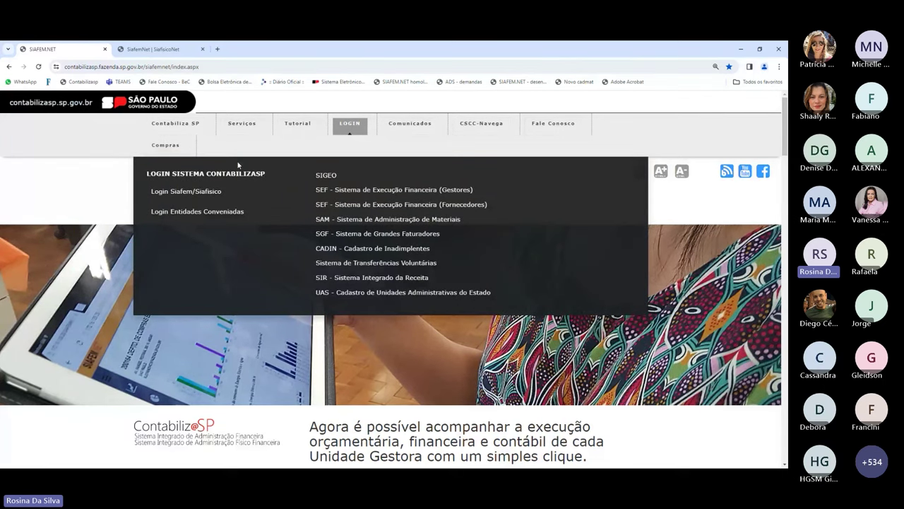
{"action": "left_click", "coordinate": [176, 49]}
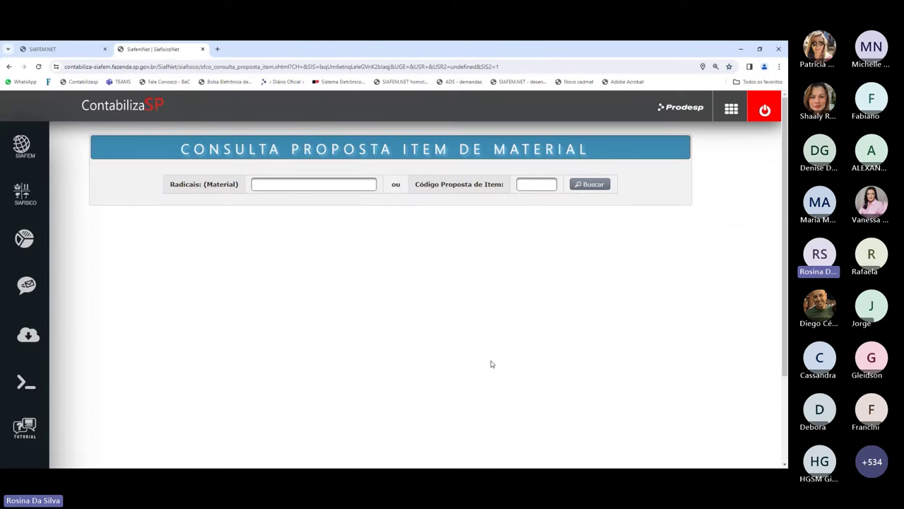
{"action": "mouse_move", "coordinate": [25, 195]}
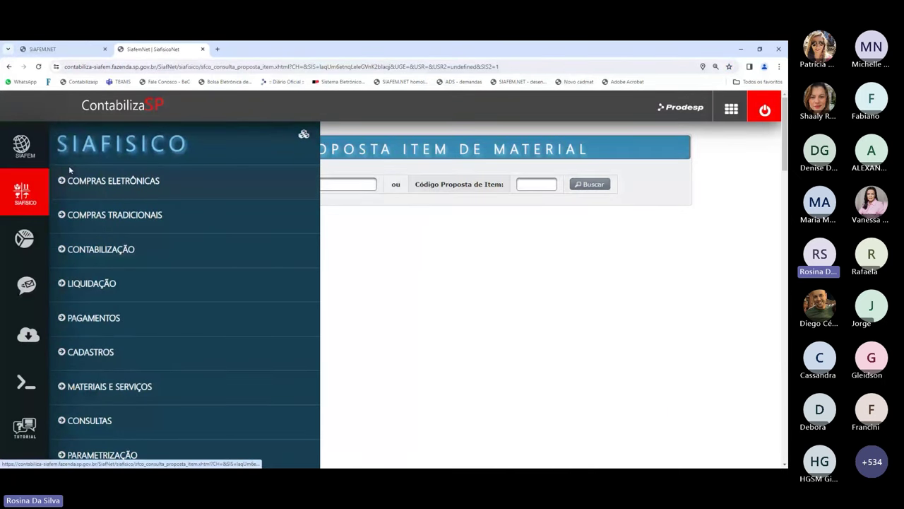
{"action": "left_click", "coordinate": [162, 386]}
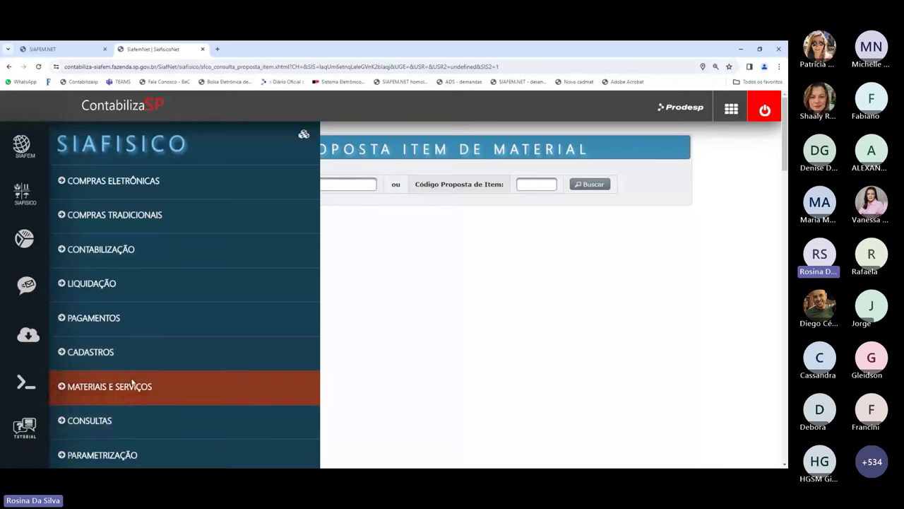
{"action": "scroll", "coordinate": [173, 359], "scroll_direction": "down", "scroll_amount": 3}
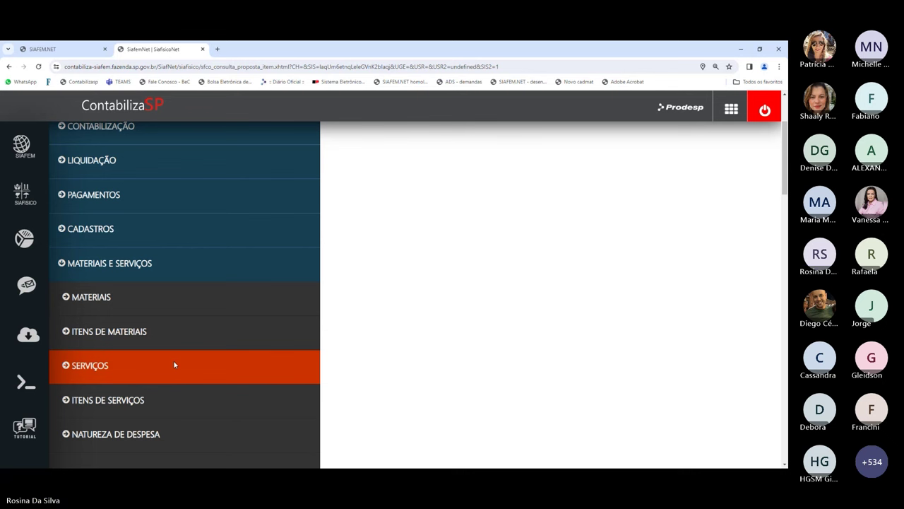
{"action": "left_click", "coordinate": [108, 335]}
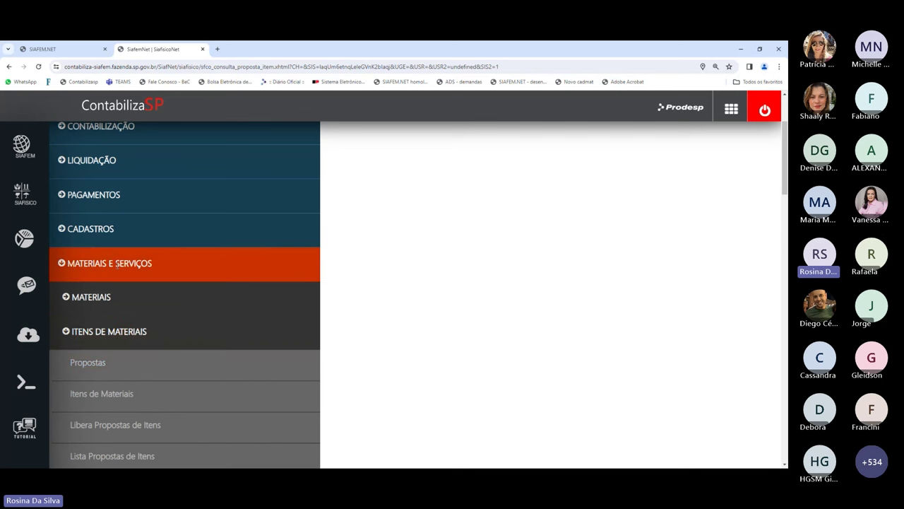
{"action": "left_click", "coordinate": [86, 374]}
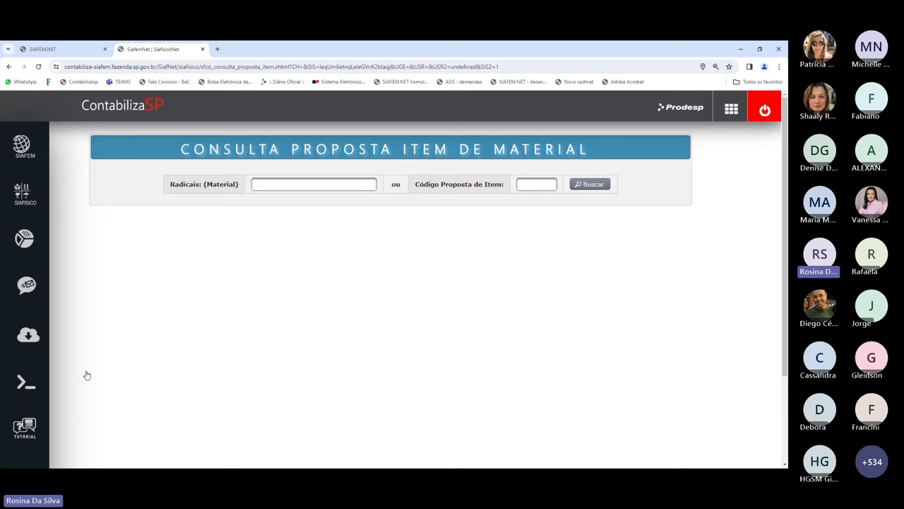
- Search the material root 'grafite' and list the 28 existing GRAFITE item proposals
{"action": "left_click", "coordinate": [283, 188]}
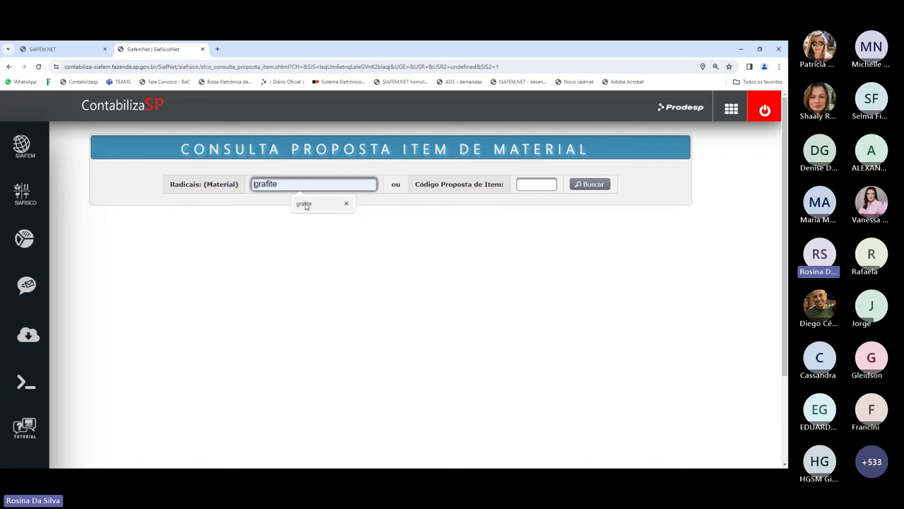
{"action": "left_click", "coordinate": [305, 204]}
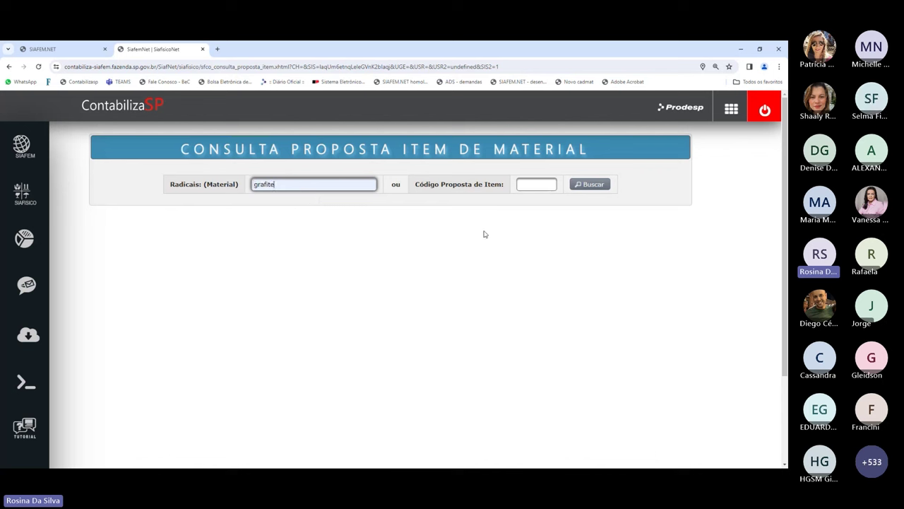
{"action": "left_click", "coordinate": [583, 185]}
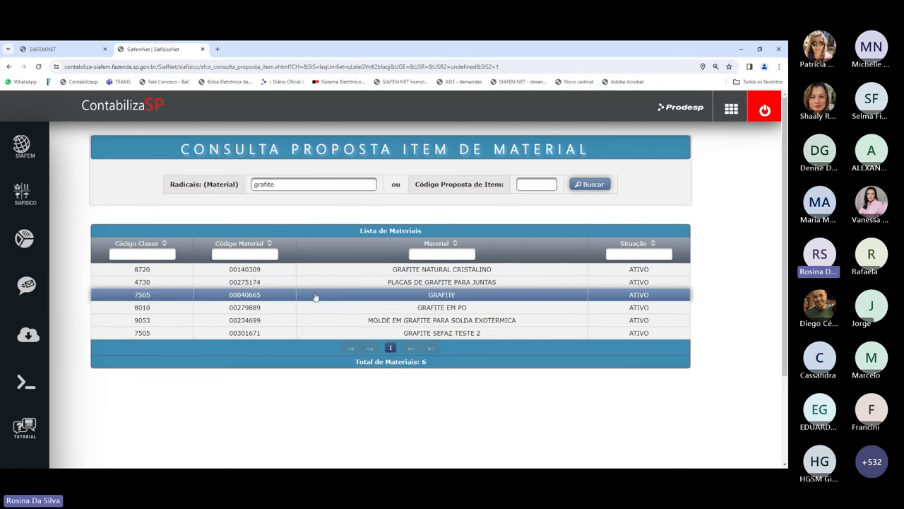
{"action": "left_click", "coordinate": [461, 295]}
{"action": "scroll", "coordinate": [683, 290], "scroll_direction": "down", "scroll_amount": 4}
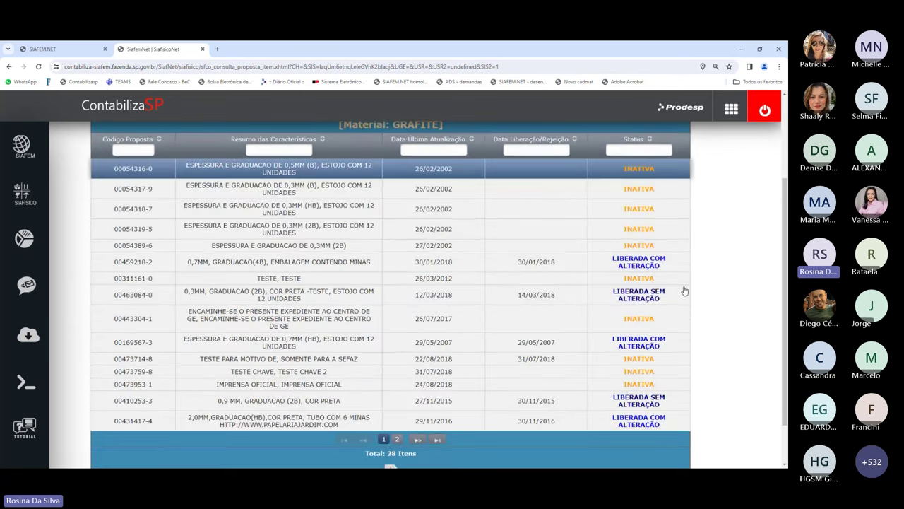
{"action": "scroll", "coordinate": [683, 290], "scroll_direction": "down", "scroll_amount": 2}
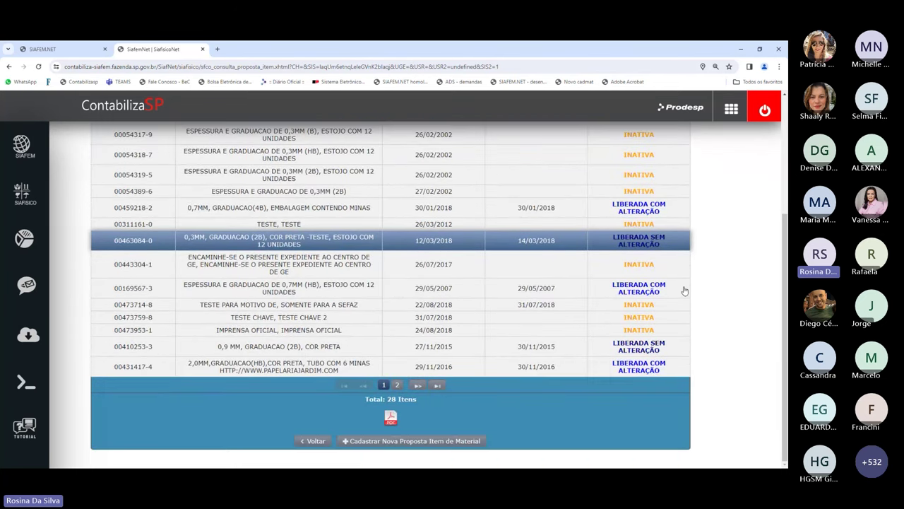
{"action": "scroll", "coordinate": [477, 319], "scroll_direction": "up", "scroll_amount": 3}
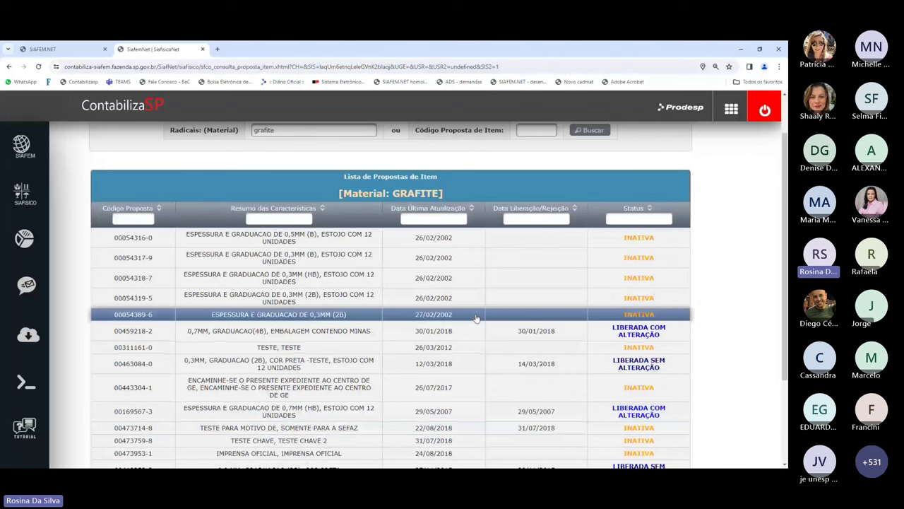
{"action": "scroll", "coordinate": [477, 319], "scroll_direction": "down", "scroll_amount": 3}
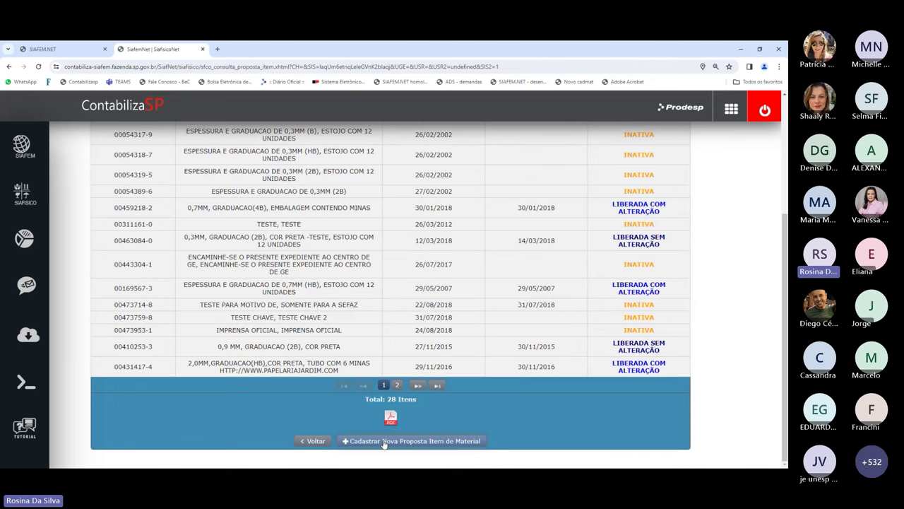
- Start a new GRAFITE item proposal, fill in the contact phone, and search 'unidade' as supply unit
{"action": "left_click", "coordinate": [384, 442]}
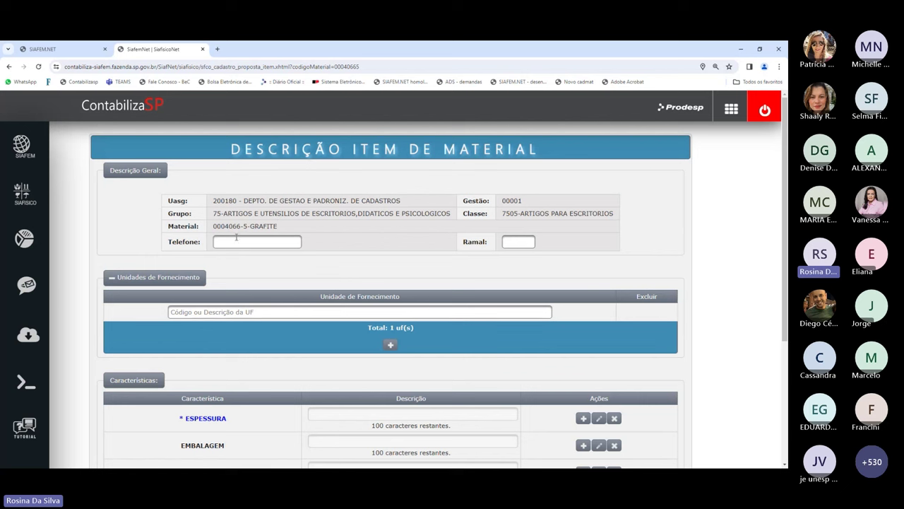
{"action": "left_click", "coordinate": [237, 241]}
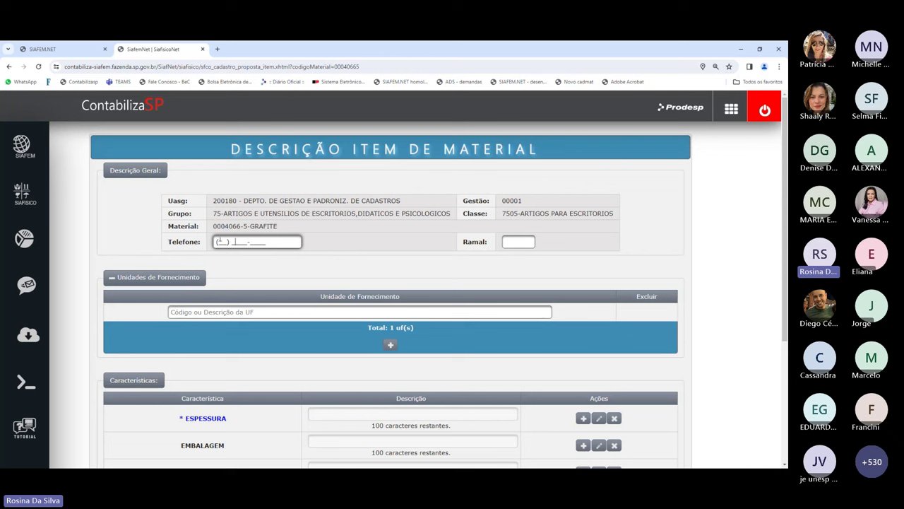
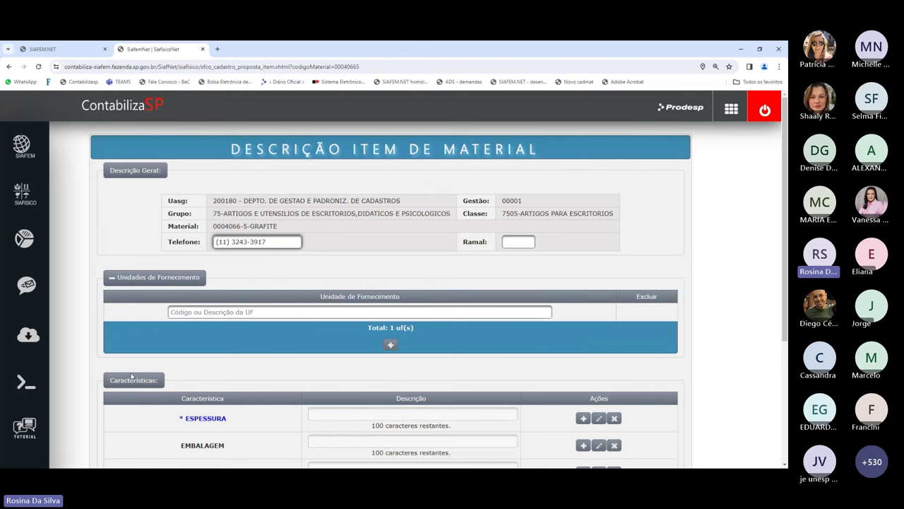
{"action": "scroll", "coordinate": [387, 303], "scroll_direction": "down", "scroll_amount": 1}
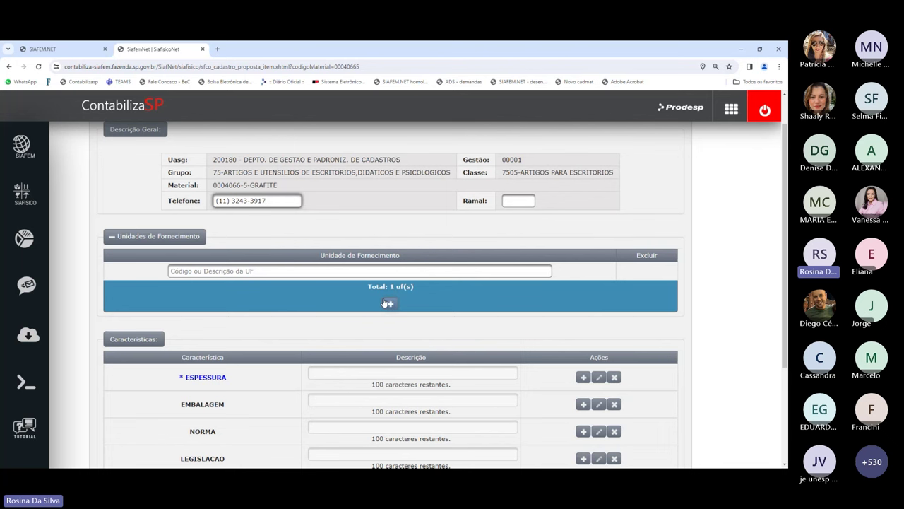
{"action": "scroll", "coordinate": [388, 303], "scroll_direction": "down", "scroll_amount": 1}
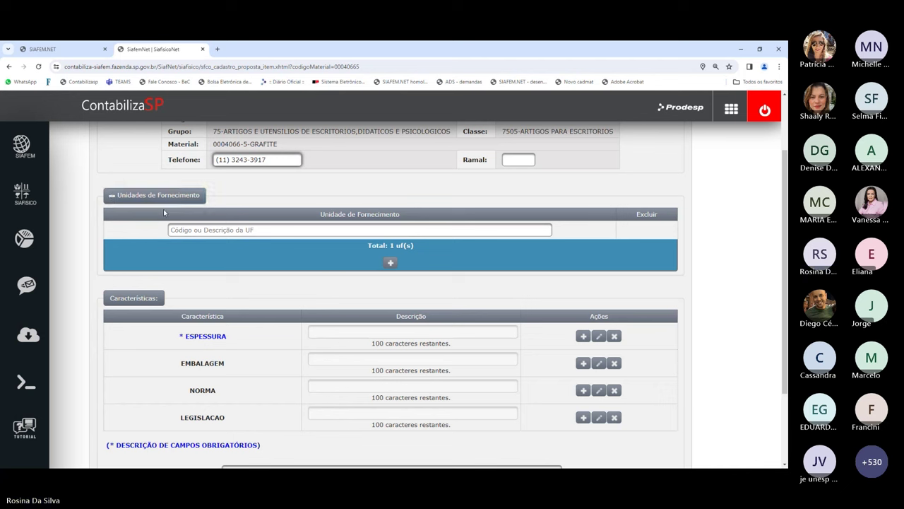
{"action": "left_click", "coordinate": [270, 230]}
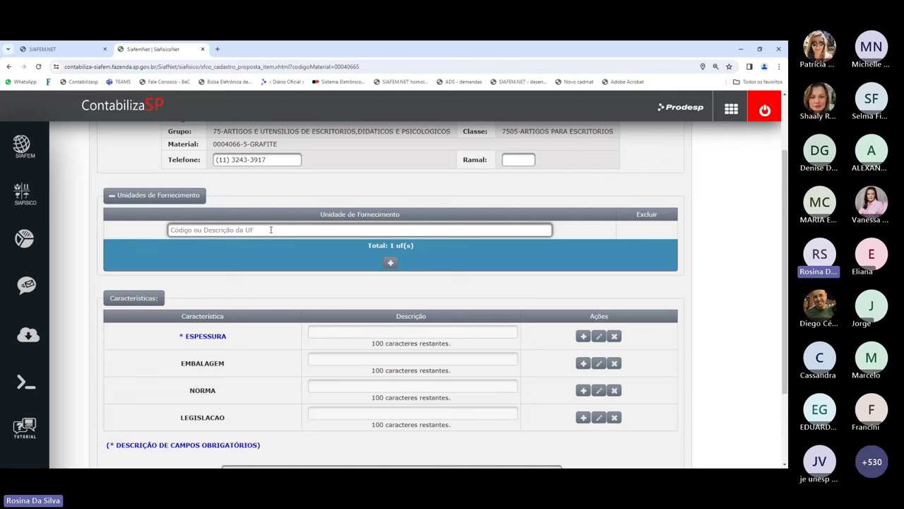
{"action": "type", "text": "unidade"}
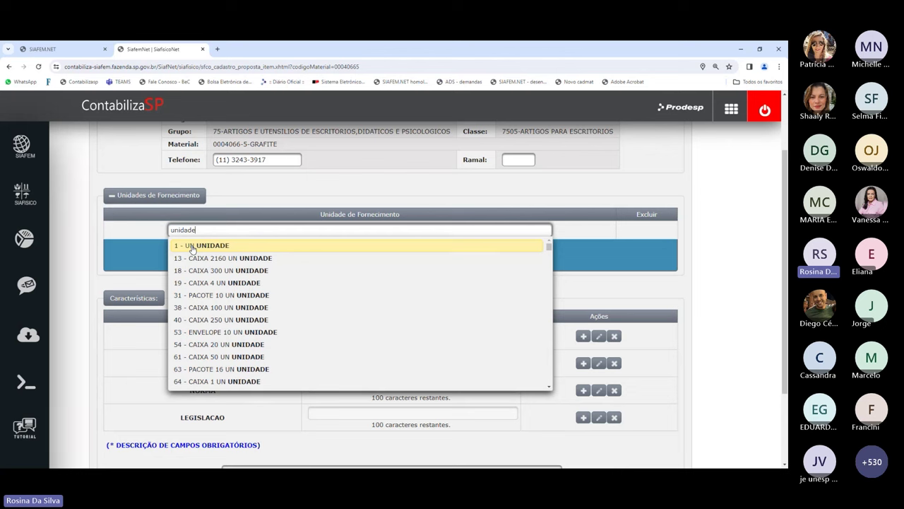
- Add supply units 1 - UN UNIDADE and 18 - CAIXA 300 UN UNIDADE, found via 'caixa'
{"action": "left_click", "coordinate": [194, 246]}
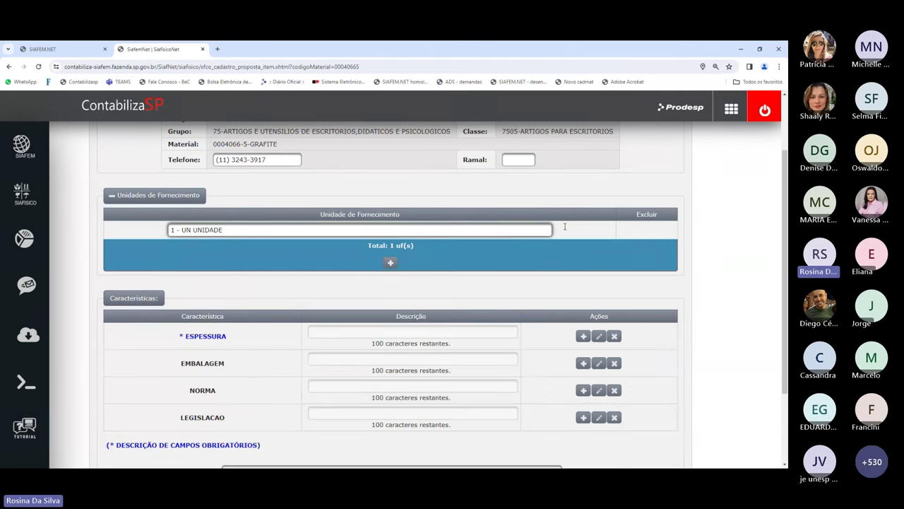
{"action": "left_click", "coordinate": [390, 265]}
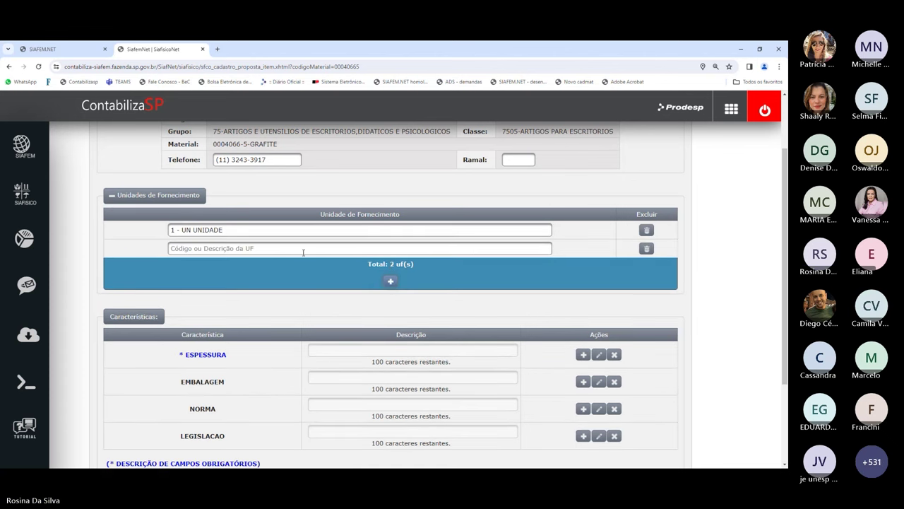
{"action": "left_click", "coordinate": [268, 245]}
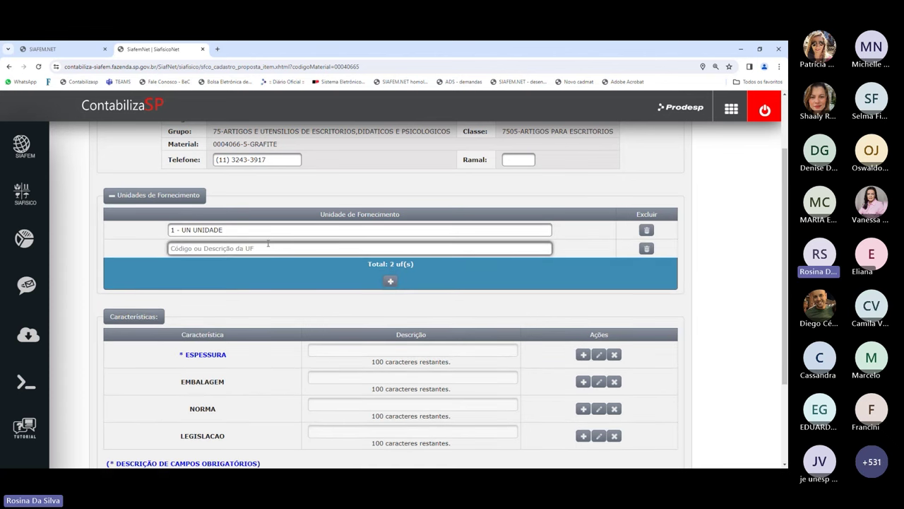
{"action": "type", "text": "caixa"}
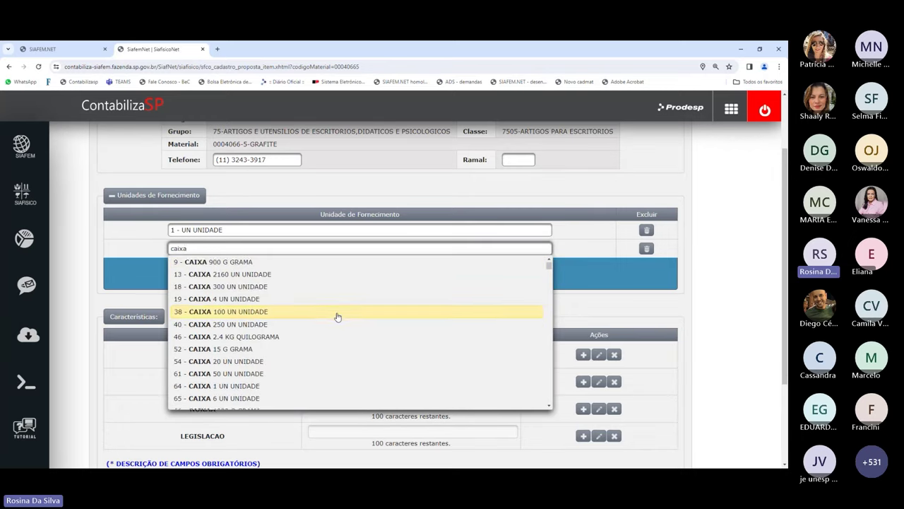
{"action": "scroll", "coordinate": [337, 317], "scroll_direction": "down", "scroll_amount": 5}
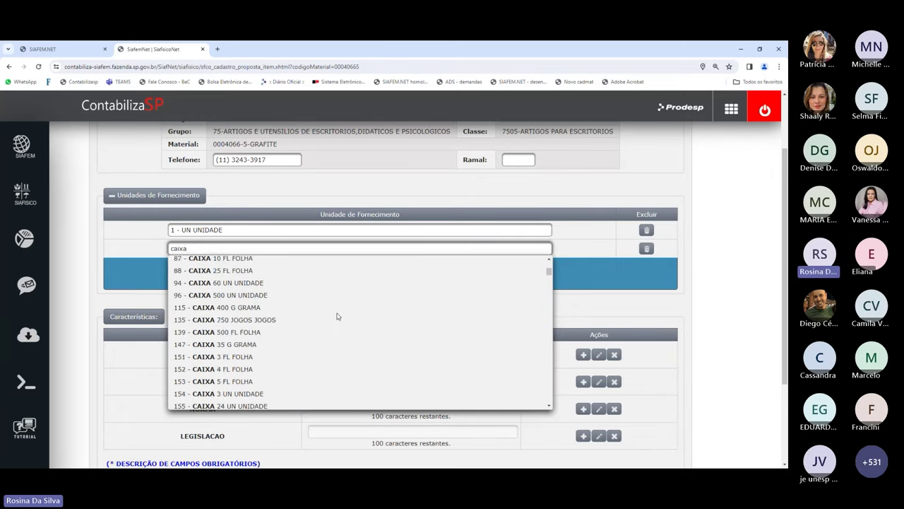
{"action": "scroll", "coordinate": [337, 316], "scroll_direction": "down", "scroll_amount": 4}
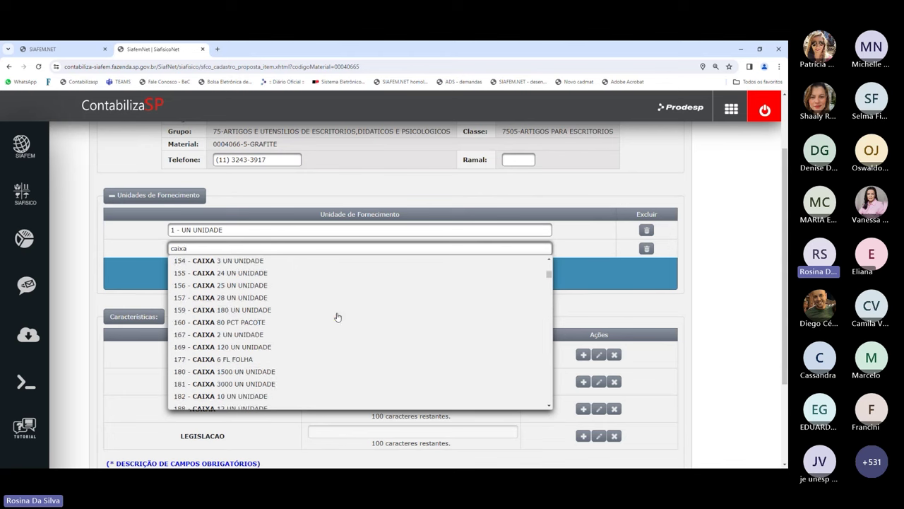
{"action": "scroll", "coordinate": [337, 317], "scroll_direction": "up", "scroll_amount": 10}
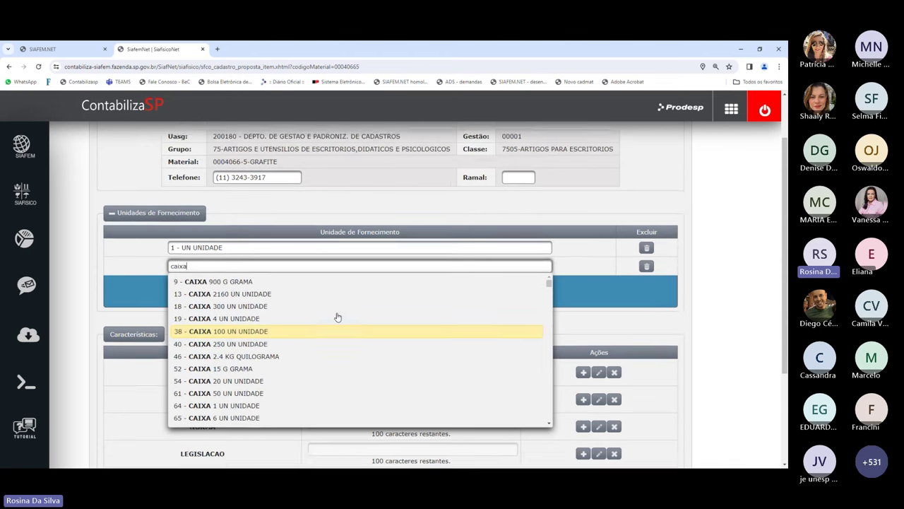
{"action": "scroll", "coordinate": [338, 317], "scroll_direction": "up", "scroll_amount": 1}
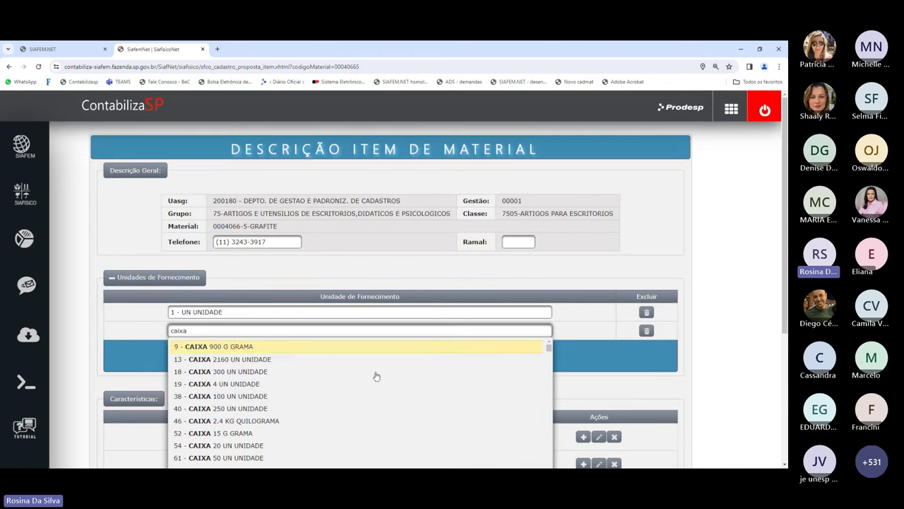
{"action": "left_click", "coordinate": [271, 372]}
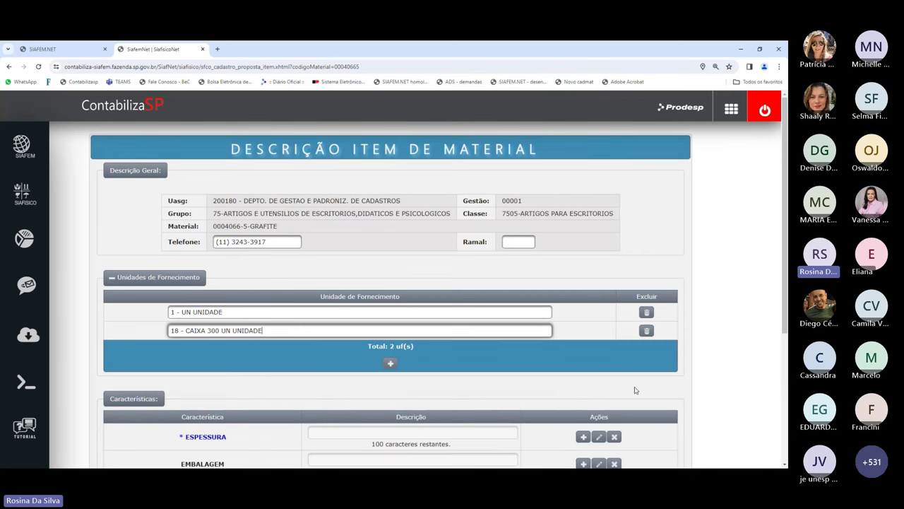
{"action": "scroll", "coordinate": [556, 374], "scroll_direction": "down", "scroll_amount": 2}
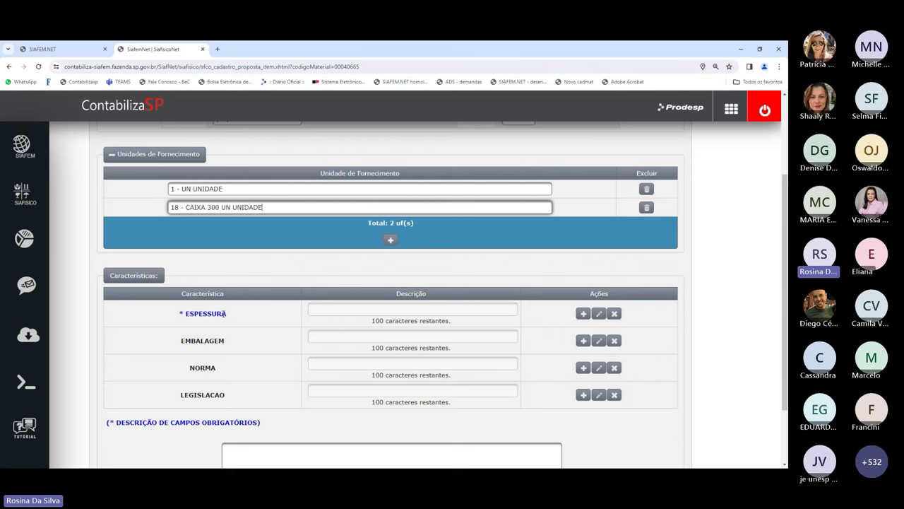
- Finish the second supply unit and set a custom ESPESSURA description of 15mm
{"action": "left_click", "coordinate": [349, 312]}
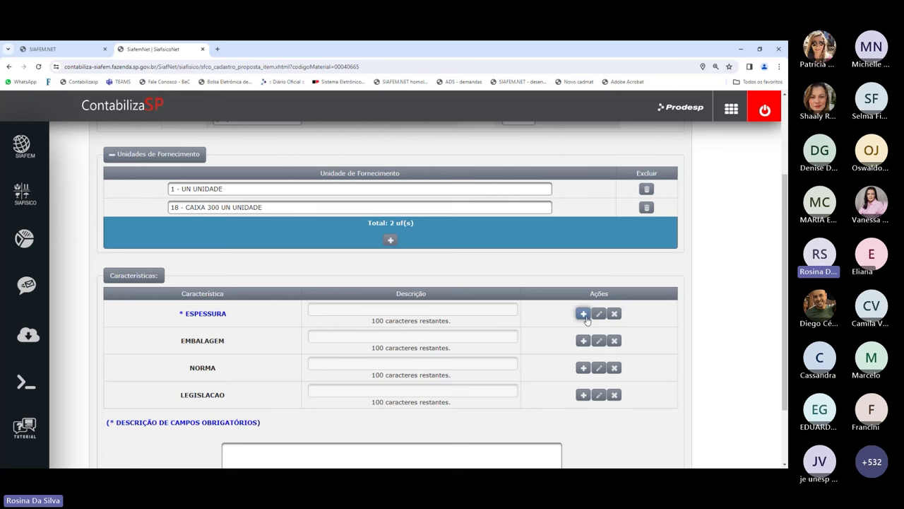
{"action": "left_click", "coordinate": [586, 317]}
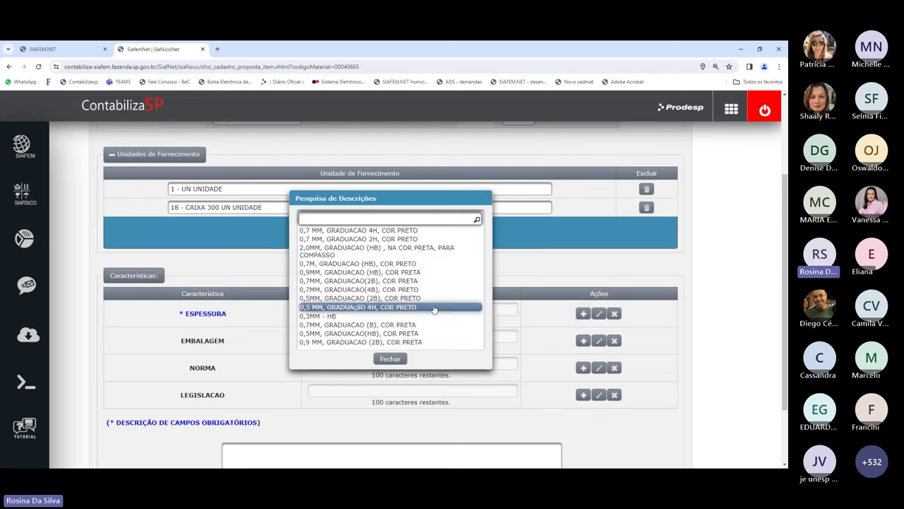
{"action": "scroll", "coordinate": [444, 338], "scroll_direction": "down", "scroll_amount": 1}
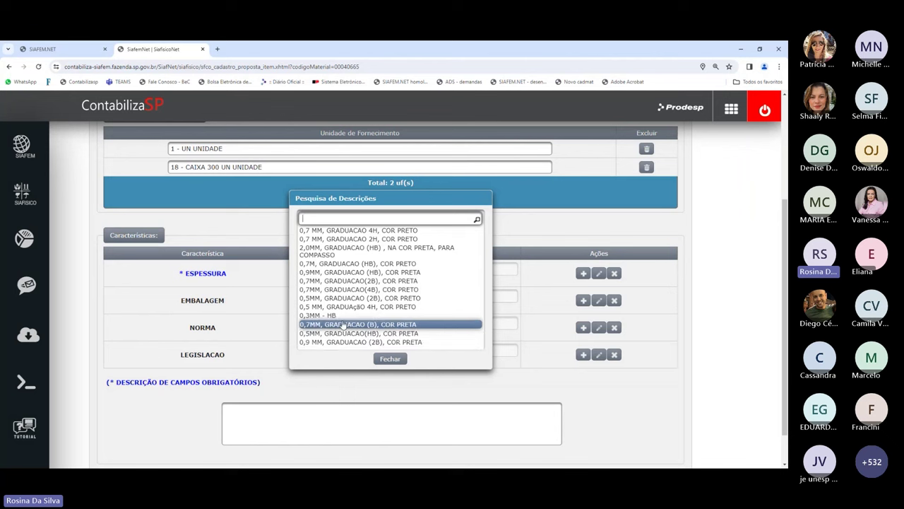
{"action": "left_click", "coordinate": [389, 358]}
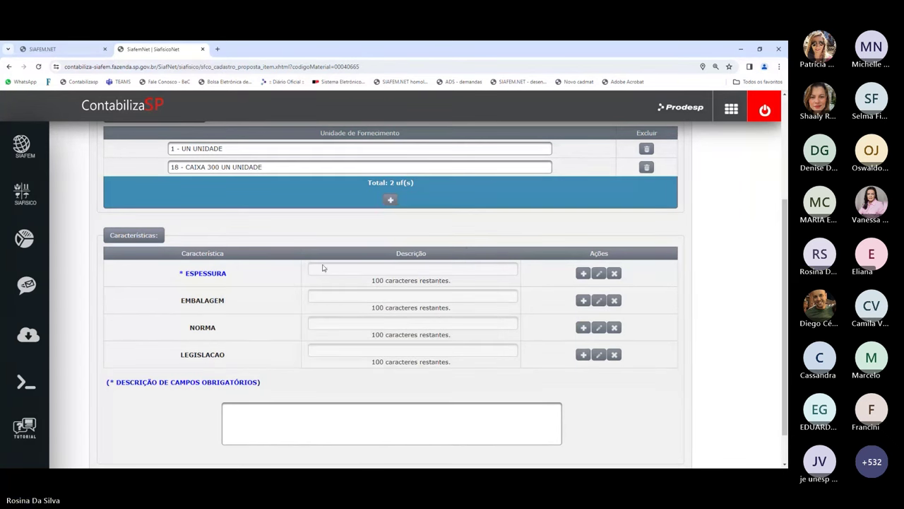
{"action": "left_click", "coordinate": [598, 275]}
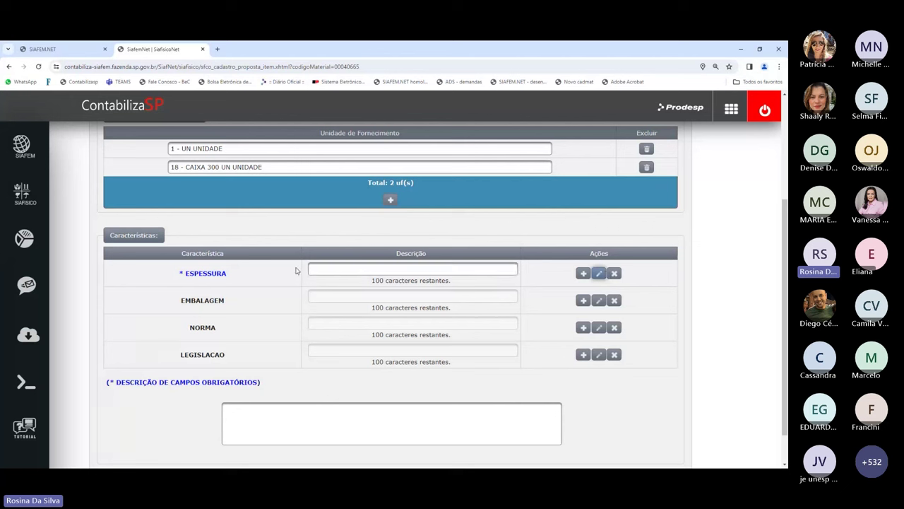
{"action": "left_click", "coordinate": [331, 265]}
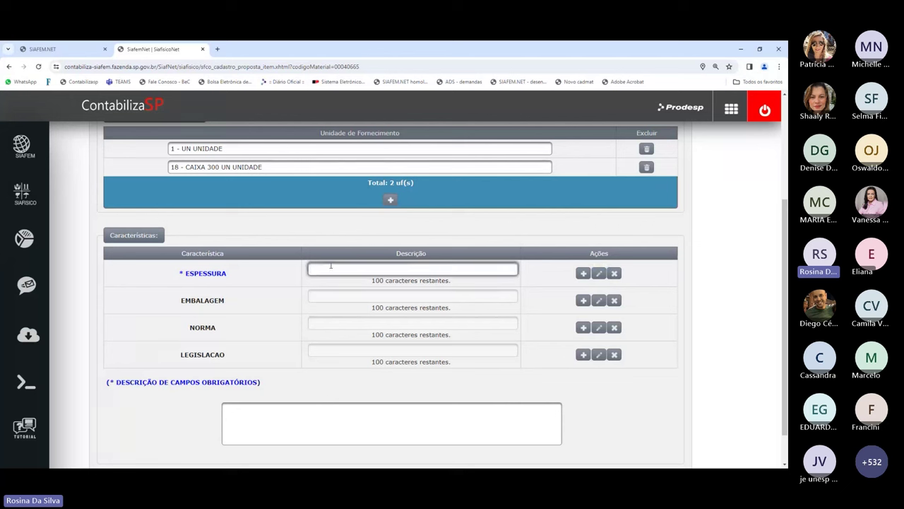
{"action": "type", "text": "15mm"}
{"action": "left_click", "coordinate": [533, 337]}
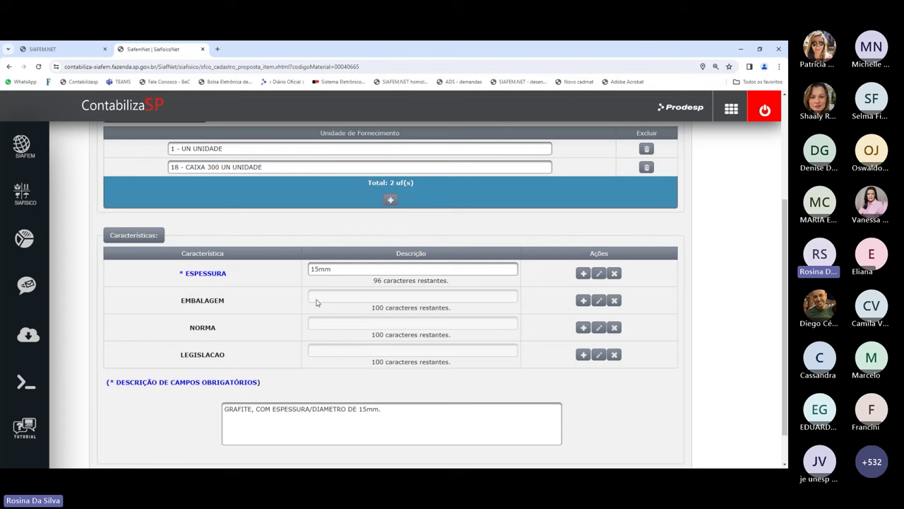
- Enter 'caixa' as the custom EMBALAGEM description
{"action": "left_click", "coordinate": [597, 302]}
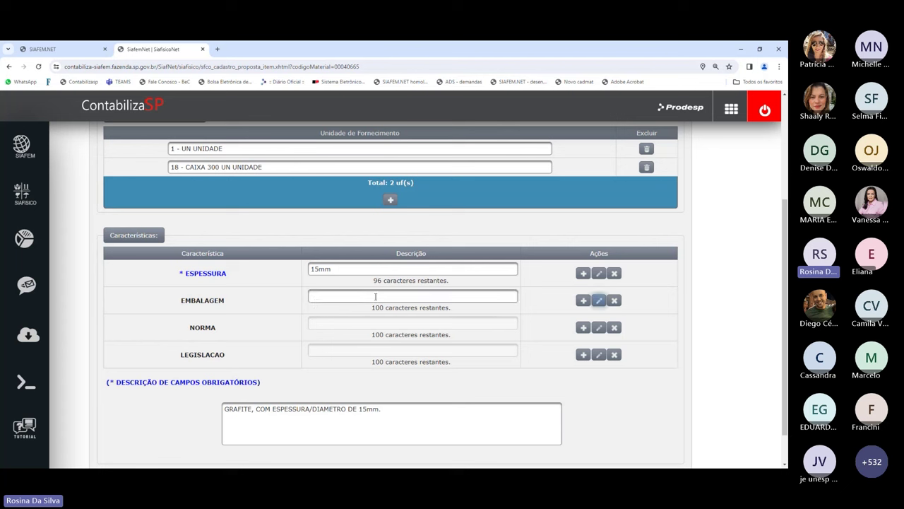
{"action": "left_click", "coordinate": [318, 296]}
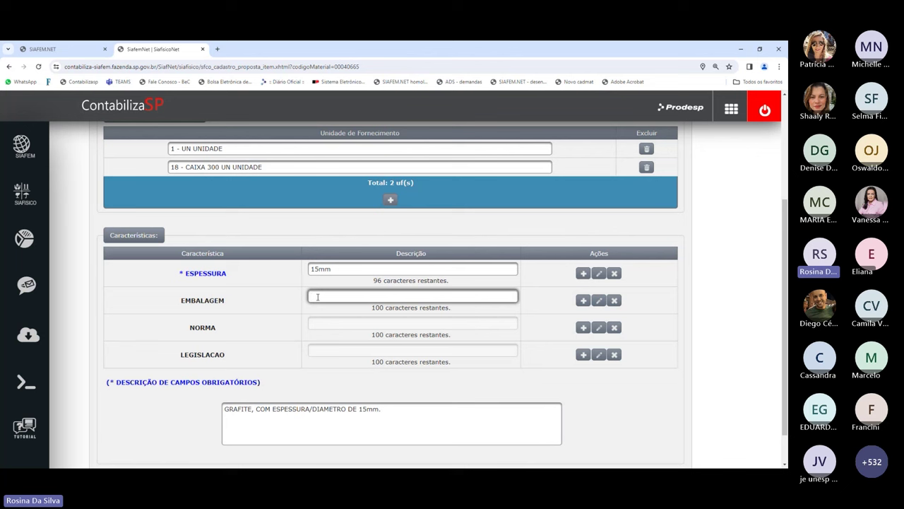
{"action": "type", "text": "caixa"}
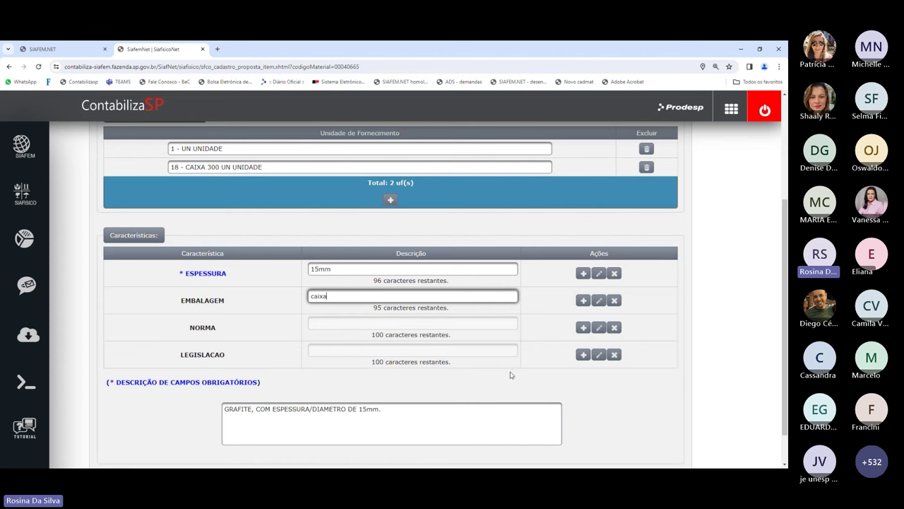
{"action": "scroll", "coordinate": [495, 443], "scroll_direction": "down", "scroll_amount": 1}
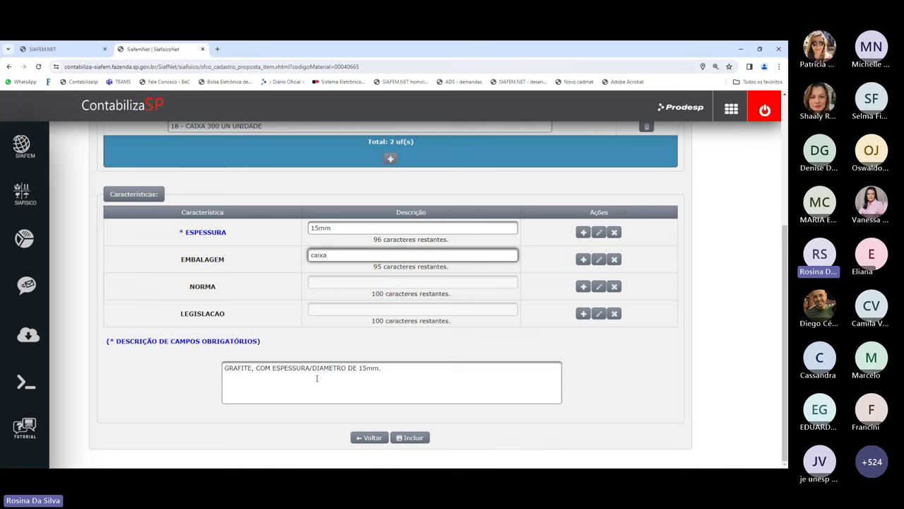
- Submit the GRAFITE proposal with Incluir, confirm with Sim, and review its PROPOSTA PENDENTE status
{"action": "left_click", "coordinate": [405, 438]}
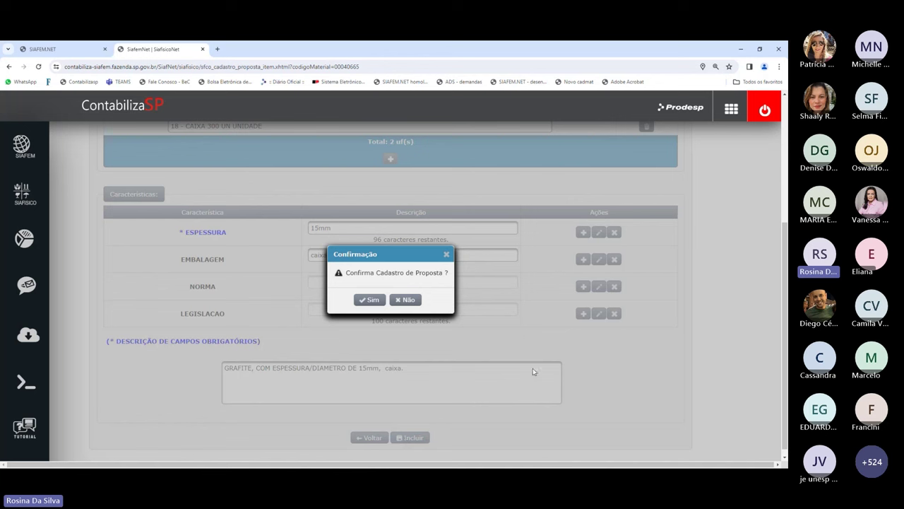
{"action": "left_click", "coordinate": [369, 300]}
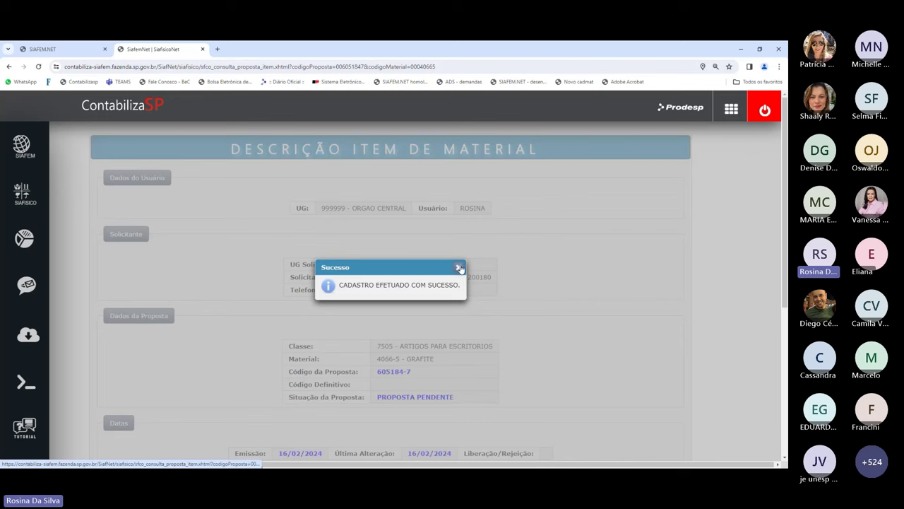
{"action": "left_click", "coordinate": [458, 267]}
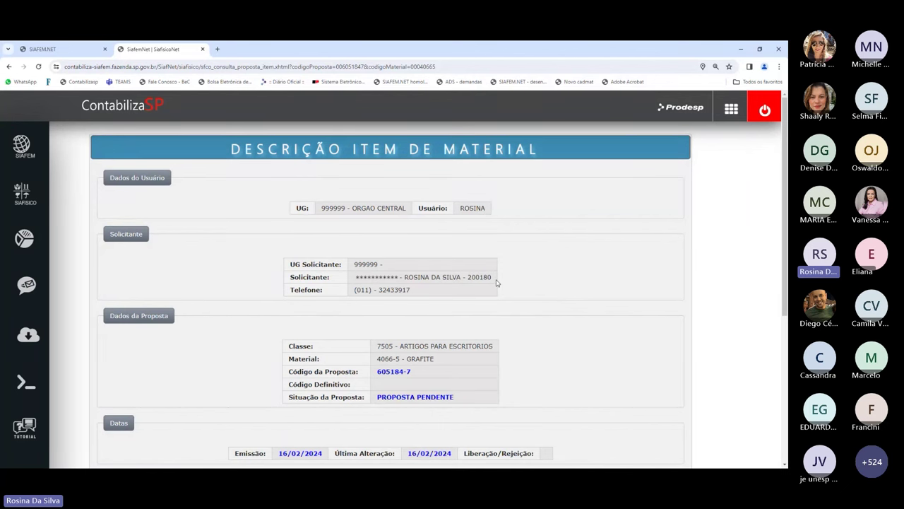
{"action": "scroll", "coordinate": [494, 329], "scroll_direction": "down", "scroll_amount": 2}
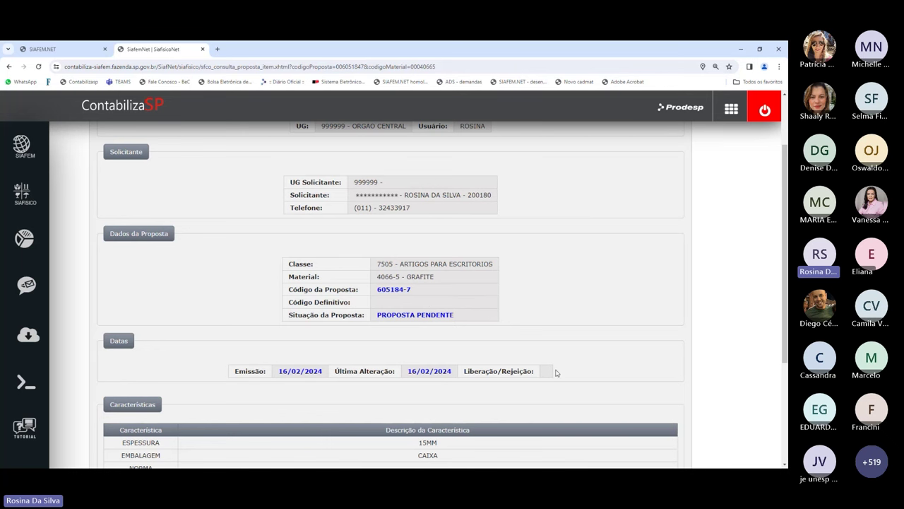
{"action": "scroll", "coordinate": [604, 351], "scroll_direction": "down", "scroll_amount": 3}
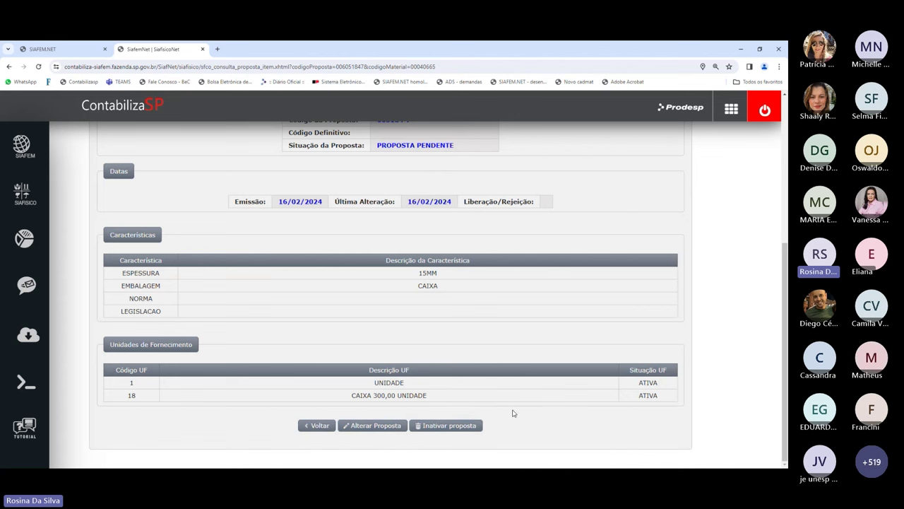
{"action": "scroll", "coordinate": [598, 313], "scroll_direction": "up", "scroll_amount": 5}
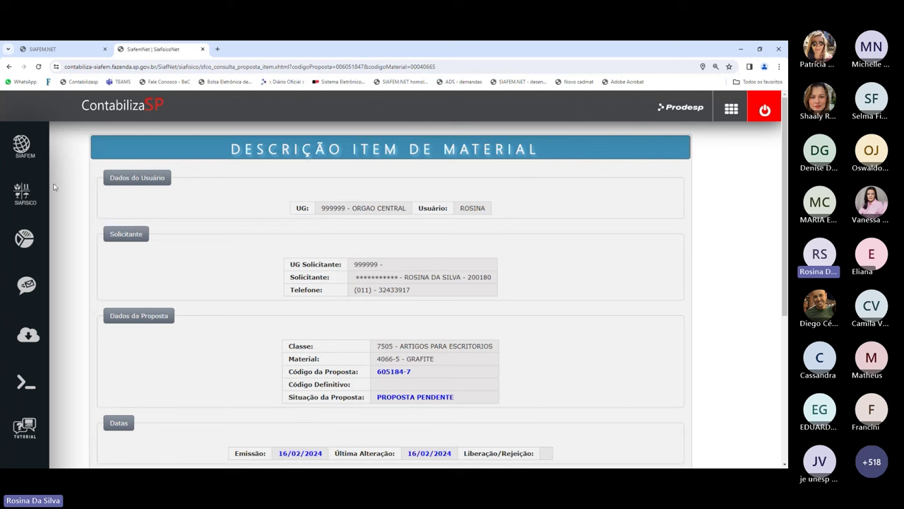
- Open the Materiais e Serviços > Itens de Materiais search page from the SIAFISICO menu
{"action": "left_click", "coordinate": [24, 194]}
{"action": "scroll", "coordinate": [225, 287], "scroll_direction": "down", "scroll_amount": 2}
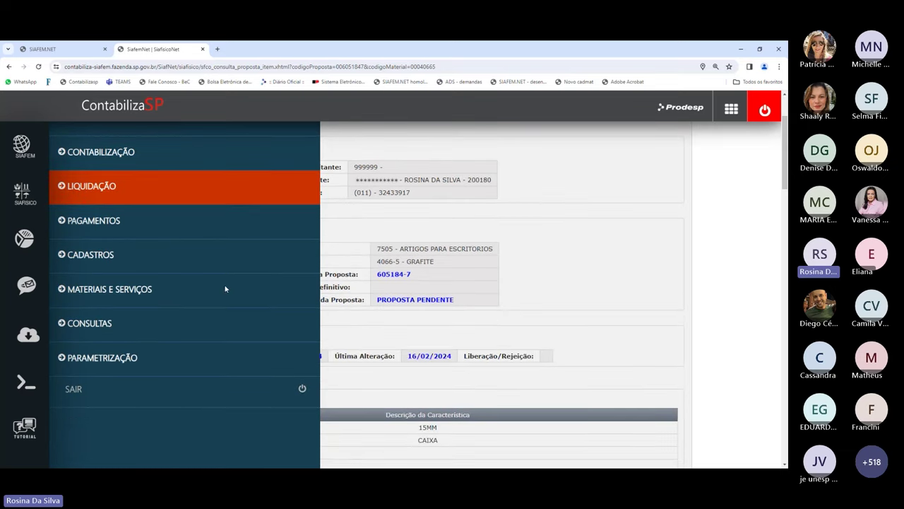
{"action": "left_click", "coordinate": [84, 263]}
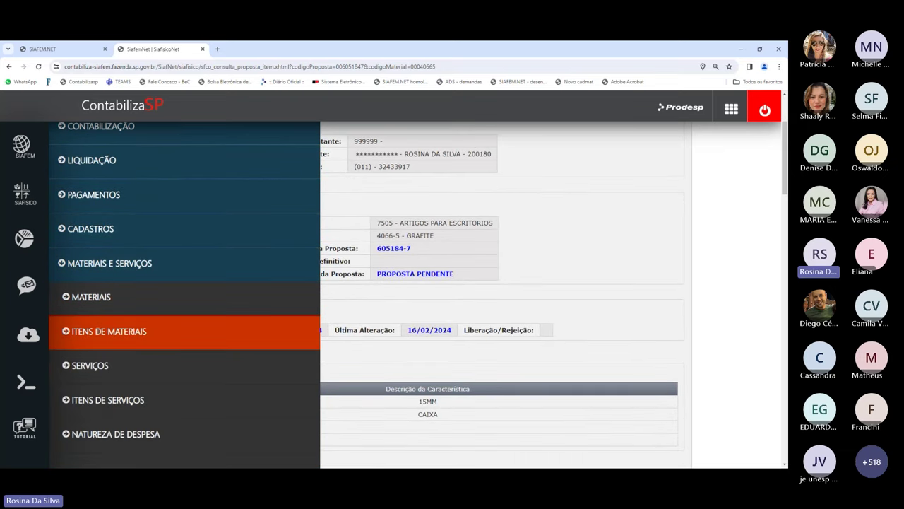
{"action": "left_click", "coordinate": [106, 331]}
{"action": "left_click", "coordinate": [96, 396]}
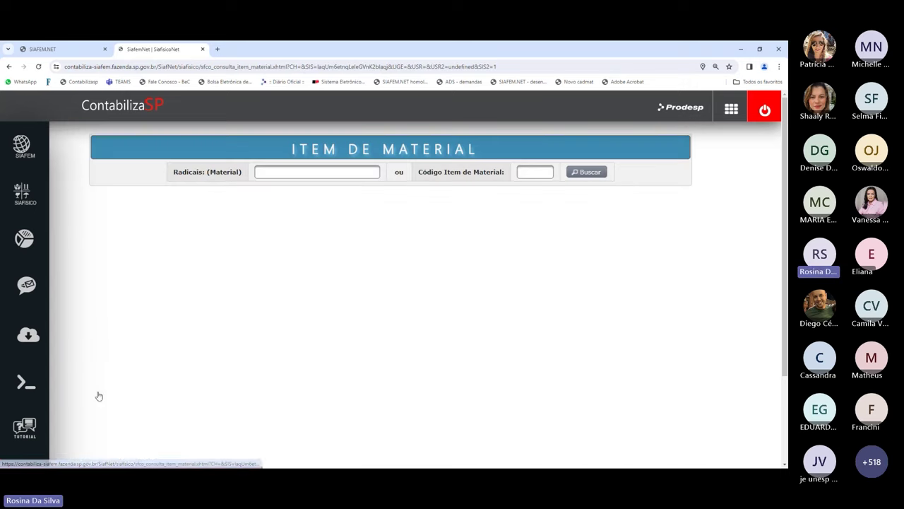
- Search 'grafite', list the GRAFITE material's items, and open item 57718-9
{"action": "left_click", "coordinate": [331, 175]}
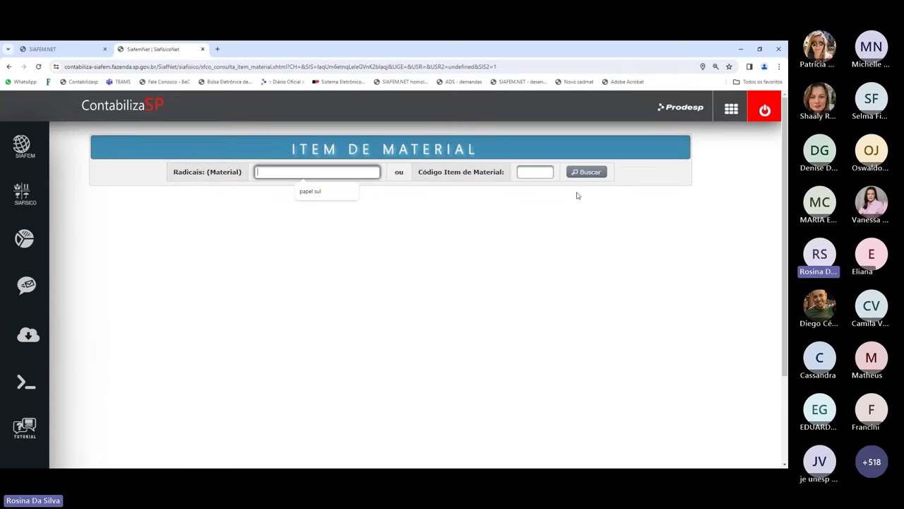
{"action": "type", "text": "g"}
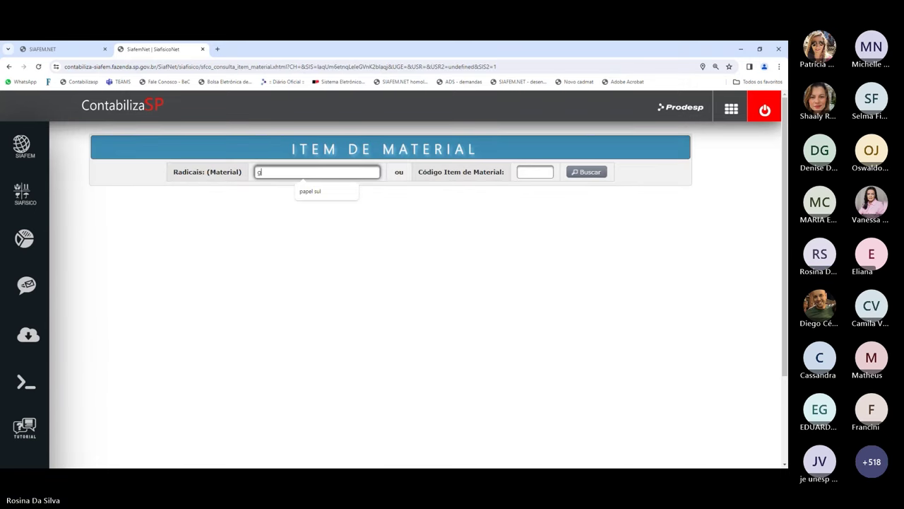
{"action": "type", "text": "rafite"}
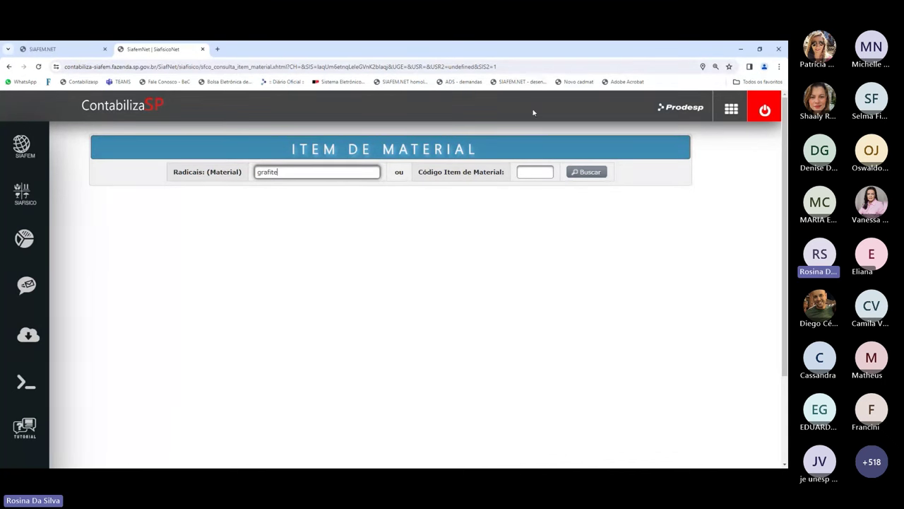
{"action": "left_click", "coordinate": [573, 172]}
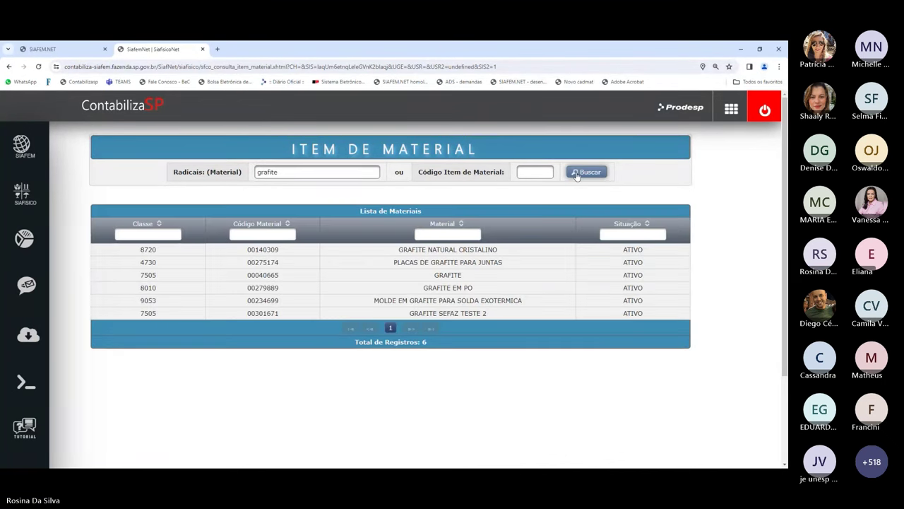
{"action": "left_click", "coordinate": [488, 281]}
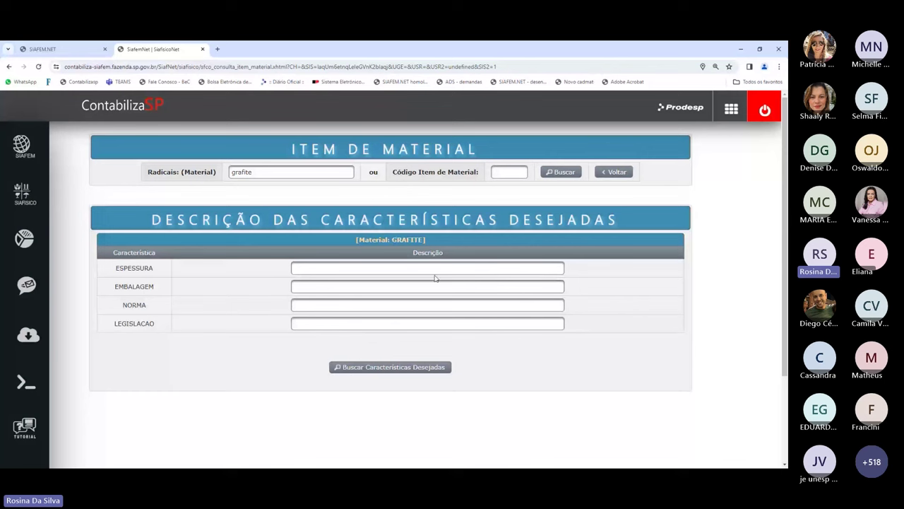
{"action": "left_click", "coordinate": [375, 368]}
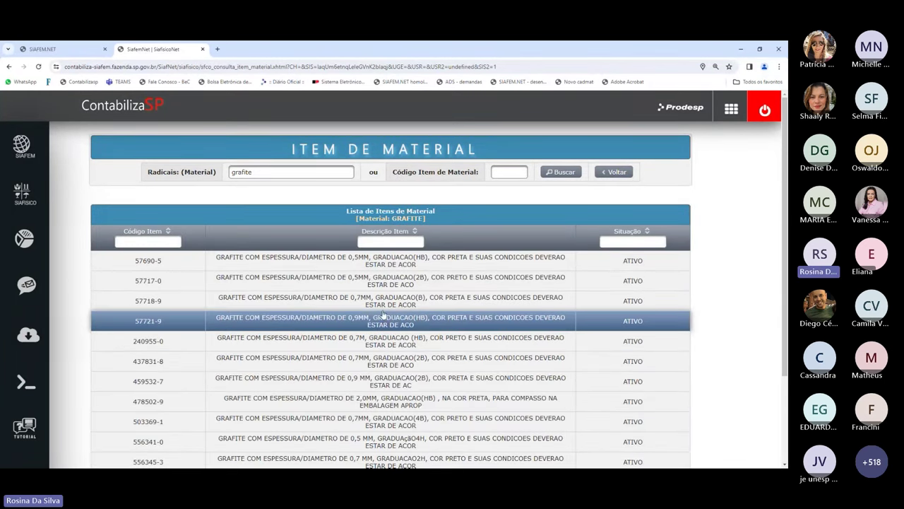
{"action": "left_click", "coordinate": [404, 304]}
- Review item 577189's details (expense nature 33903041, last commitment 08/12/2023) and bring up the SIAFISICO menu
{"action": "scroll", "coordinate": [599, 297], "scroll_direction": "down", "scroll_amount": 1}
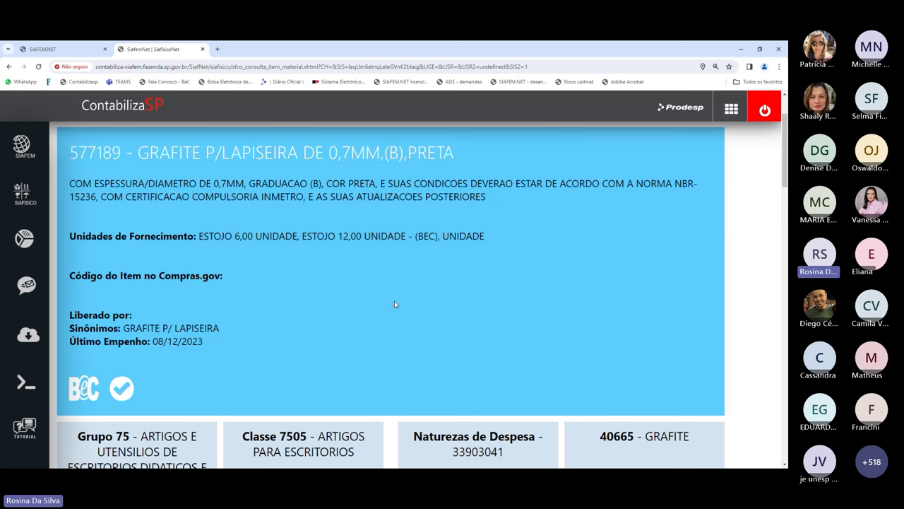
{"action": "scroll", "coordinate": [394, 300], "scroll_direction": "down", "scroll_amount": 3}
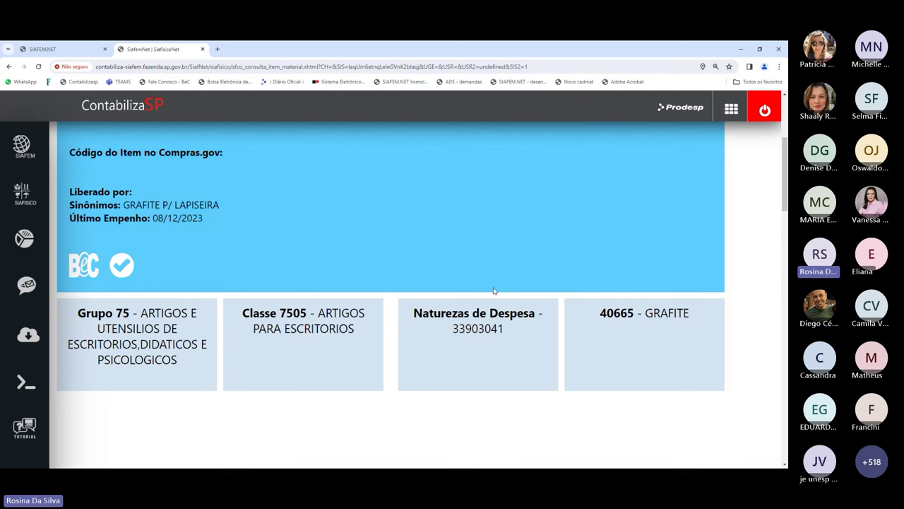
{"action": "scroll", "coordinate": [460, 365], "scroll_direction": "up", "scroll_amount": 3}
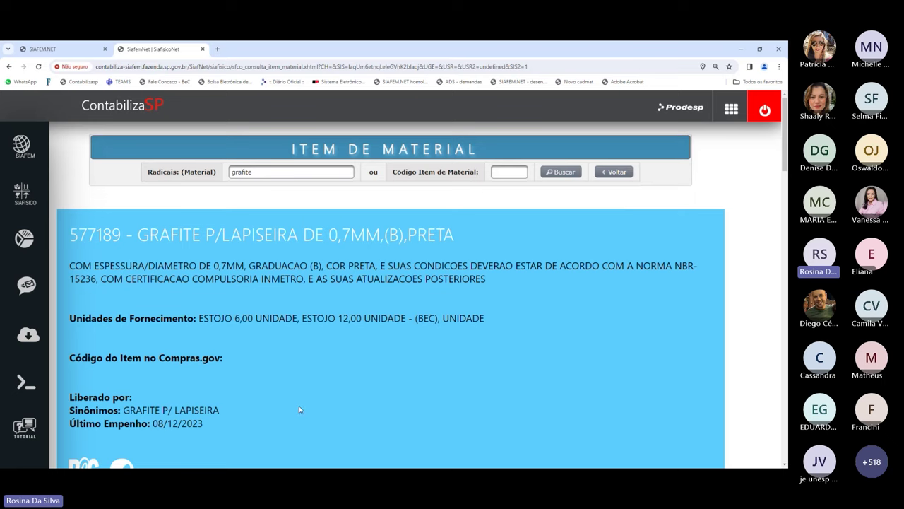
{"action": "scroll", "coordinate": [298, 405], "scroll_direction": "down", "scroll_amount": 3}
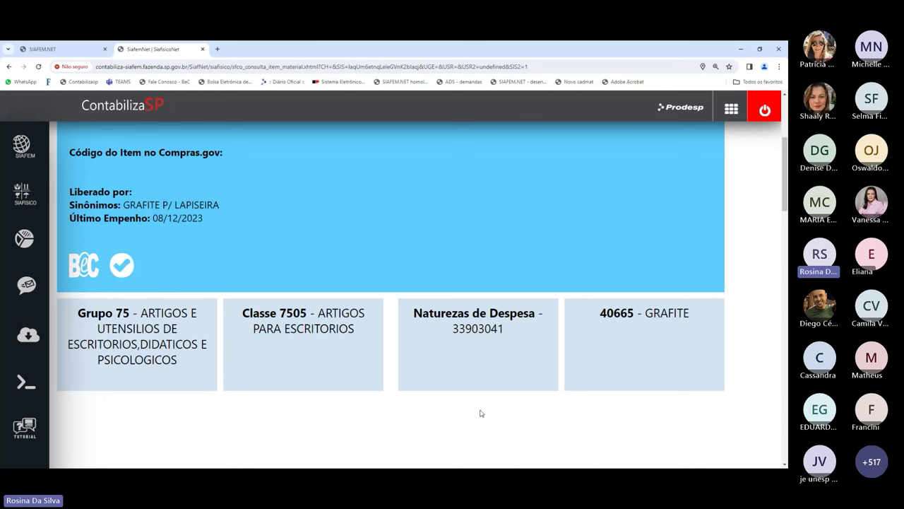
{"action": "scroll", "coordinate": [481, 412], "scroll_direction": "up", "scroll_amount": 3}
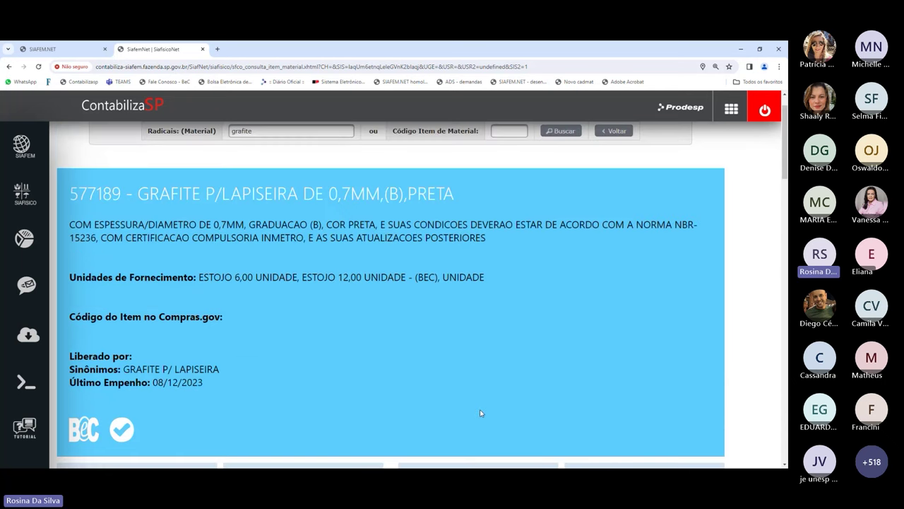
{"action": "scroll", "coordinate": [480, 413], "scroll_direction": "up", "scroll_amount": 1}
{"action": "mouse_move", "coordinate": [34, 192]}
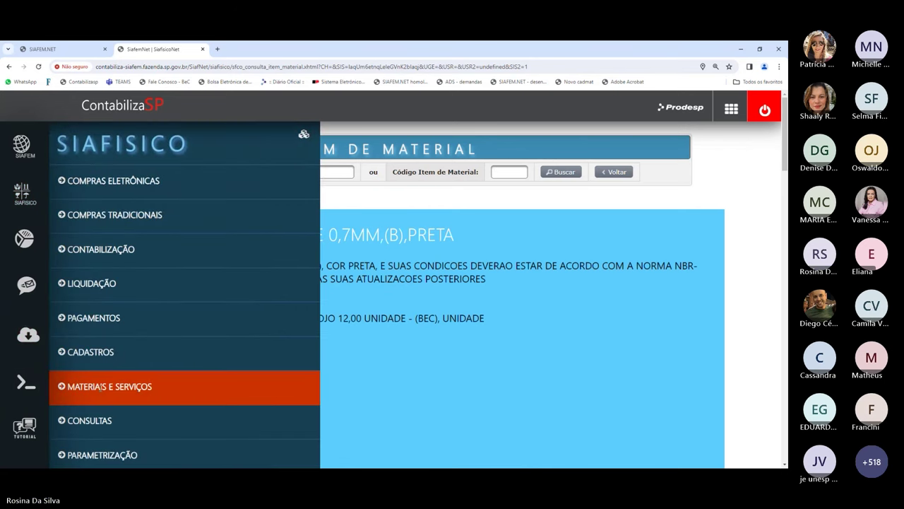
- Go to Materiais e Serviços > Itens de Serviços > Propostas
{"action": "left_click", "coordinate": [101, 391]}
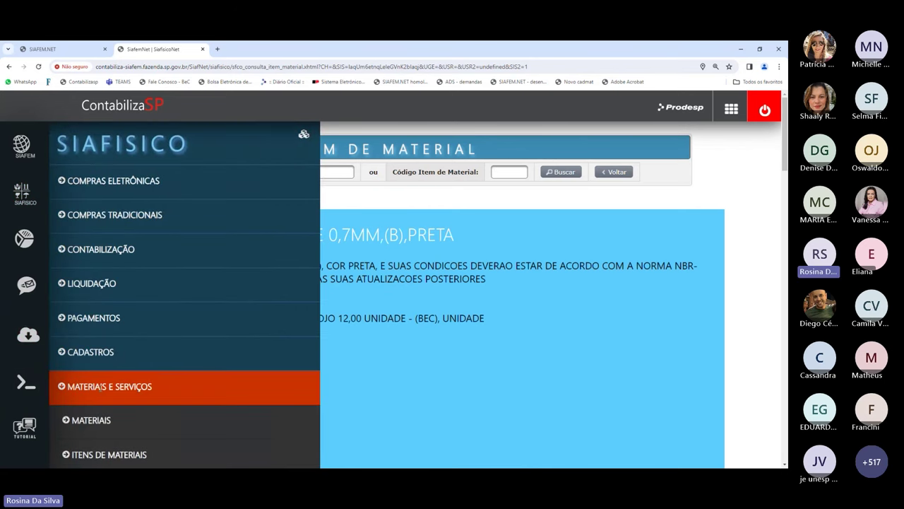
{"action": "scroll", "coordinate": [101, 390], "scroll_direction": "down", "scroll_amount": 2}
{"action": "scroll", "coordinate": [100, 391], "scroll_direction": "down", "scroll_amount": 2}
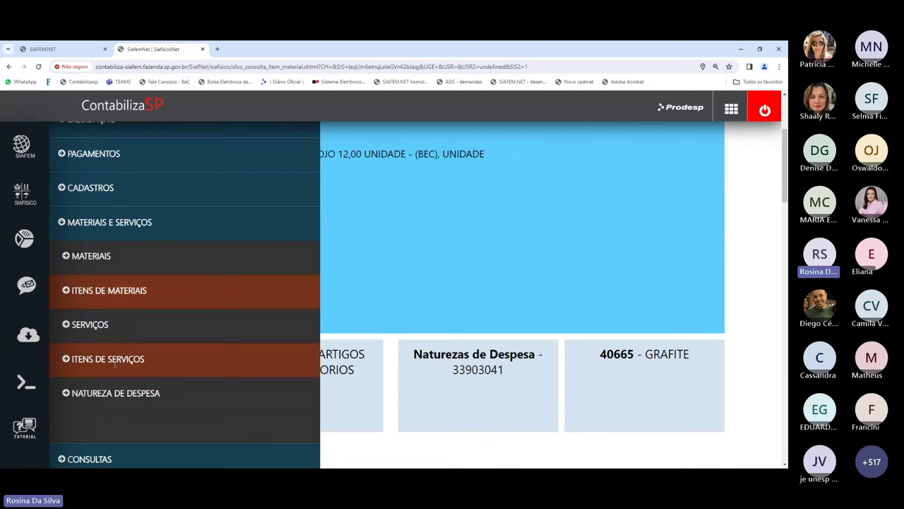
{"action": "left_click", "coordinate": [113, 358]}
{"action": "scroll", "coordinate": [115, 347], "scroll_direction": "down", "scroll_amount": 2}
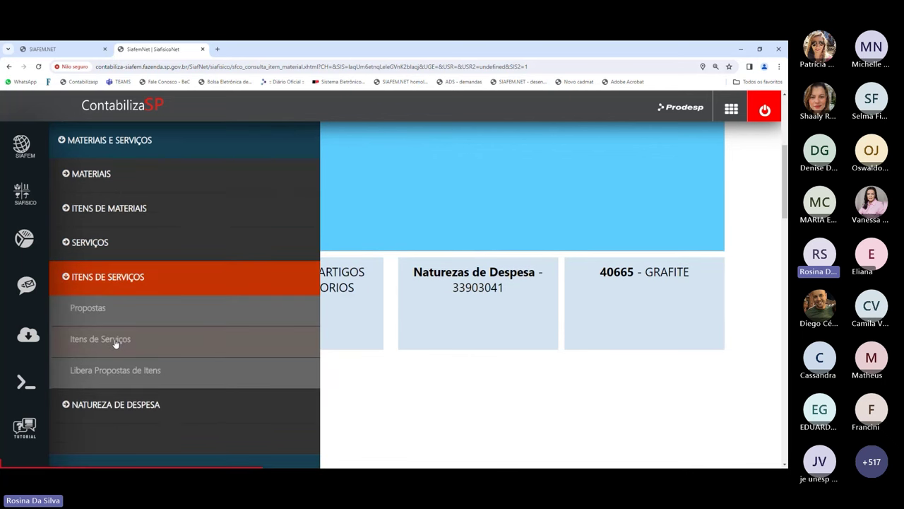
{"action": "left_click", "coordinate": [112, 304]}
{"action": "left_click", "coordinate": [96, 313]}
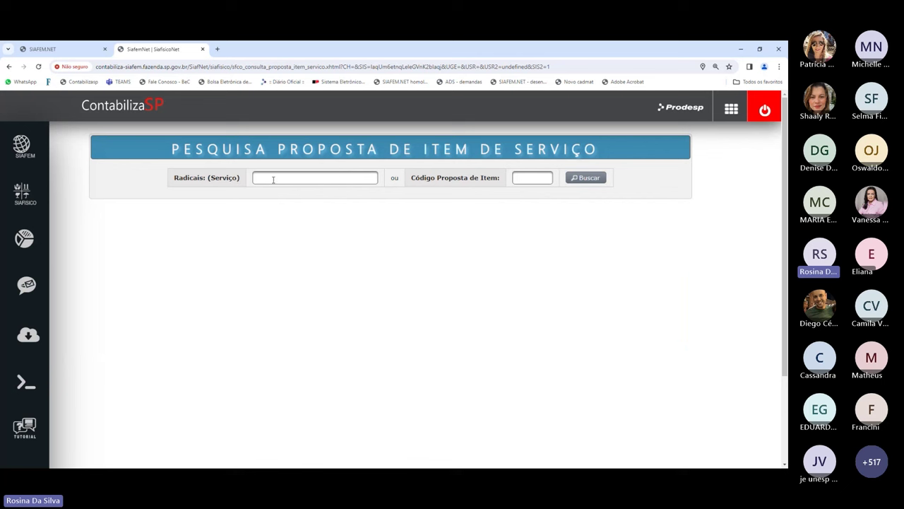
- Search 'manutencao', select radiocommunication equipment maintenance, and start a new service item proposal
{"action": "left_click", "coordinate": [273, 179]}
{"action": "type", "text": "manute"}
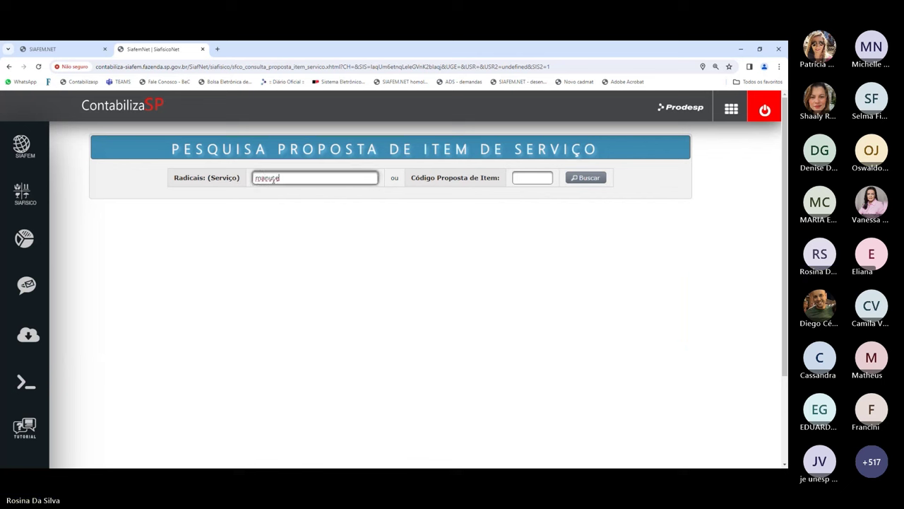
{"action": "type", "text": "ncao"}
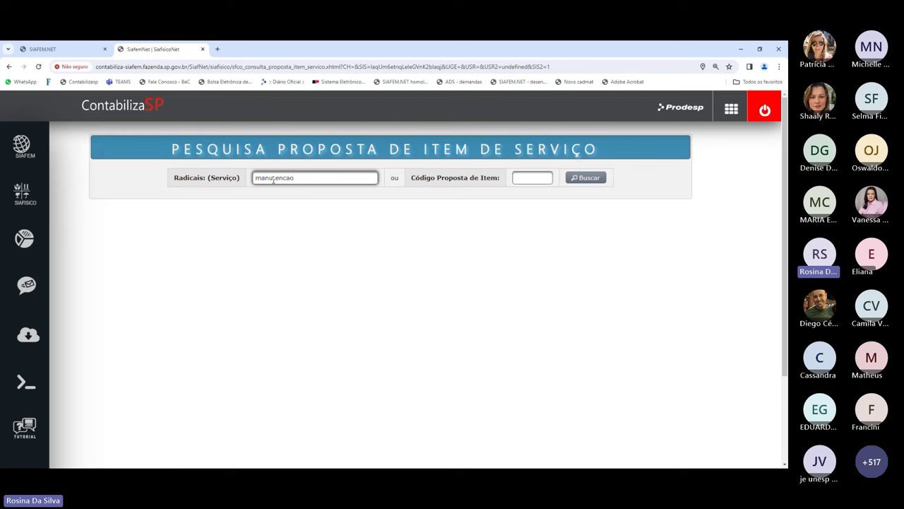
{"action": "left_click", "coordinate": [581, 180]}
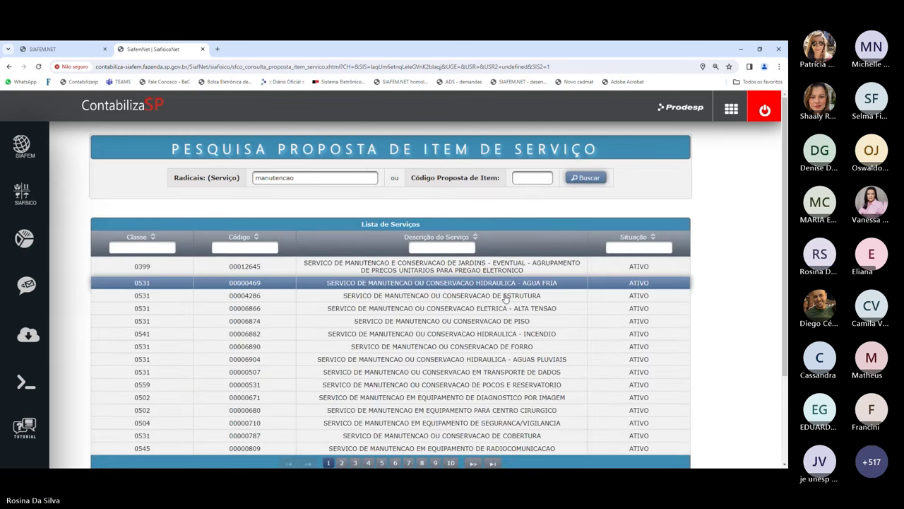
{"action": "scroll", "coordinate": [545, 273], "scroll_direction": "down", "scroll_amount": 2}
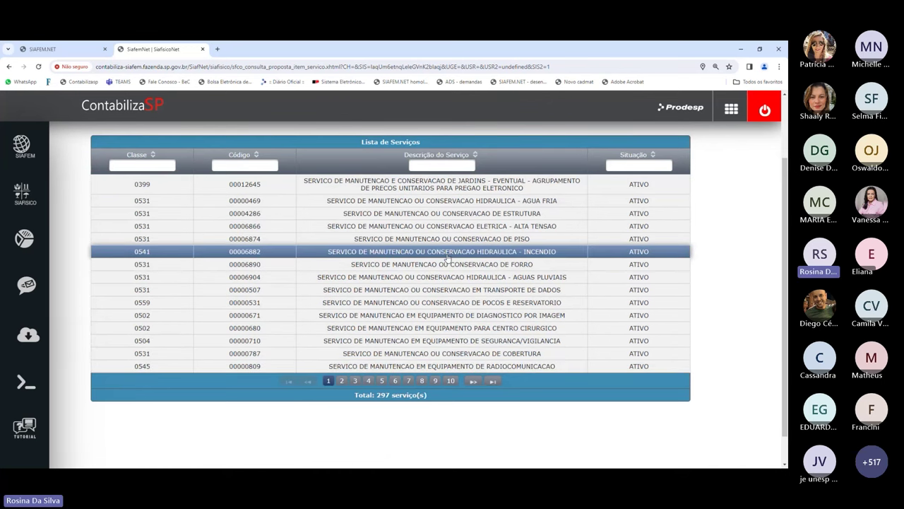
{"action": "scroll", "coordinate": [466, 261], "scroll_direction": "up", "scroll_amount": 2}
{"action": "scroll", "coordinate": [466, 263], "scroll_direction": "down", "scroll_amount": 2}
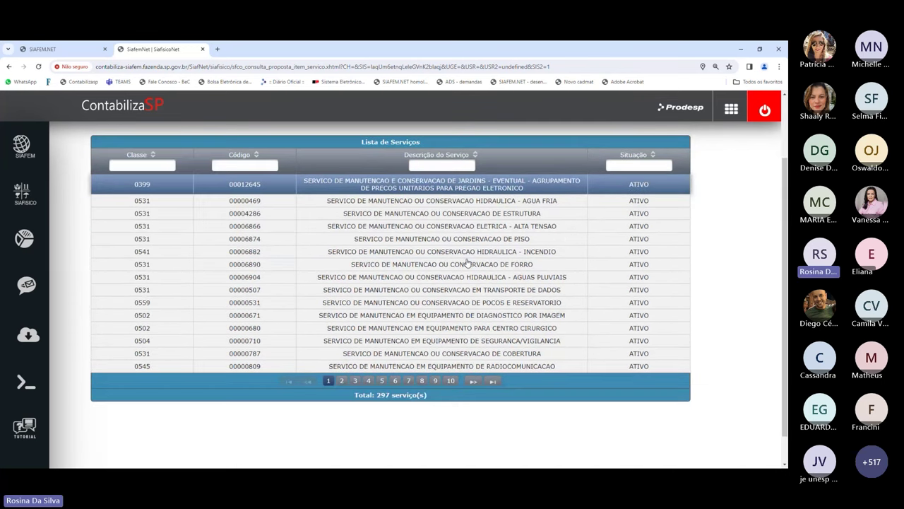
{"action": "left_click", "coordinate": [439, 367]}
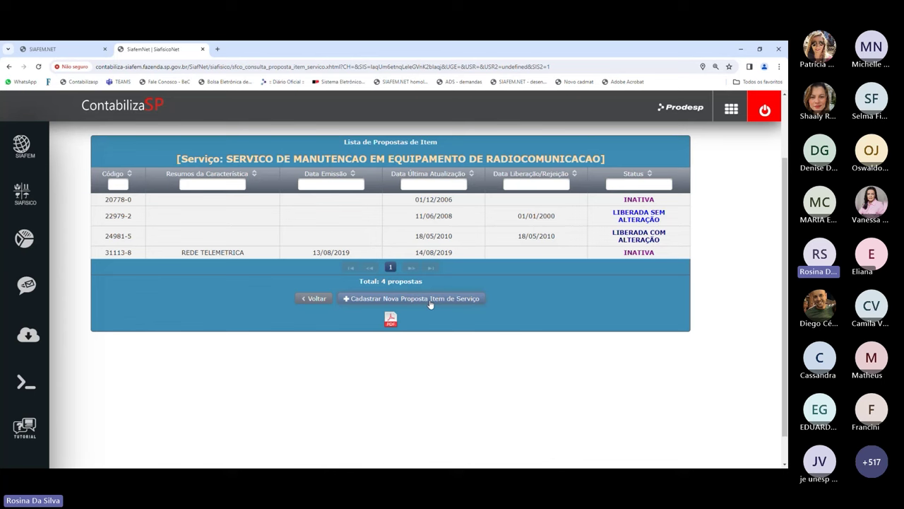
{"action": "left_click", "coordinate": [430, 302]}
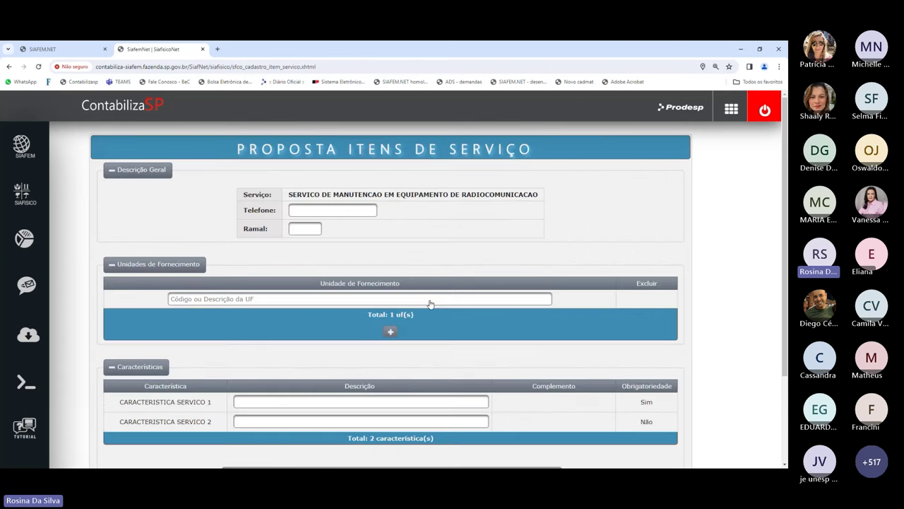
- Review the empty radiocommunication proposal form, then expand Materiais e Serviços in the SIAFISICO menu
{"action": "scroll", "coordinate": [635, 320], "scroll_direction": "down", "scroll_amount": 2}
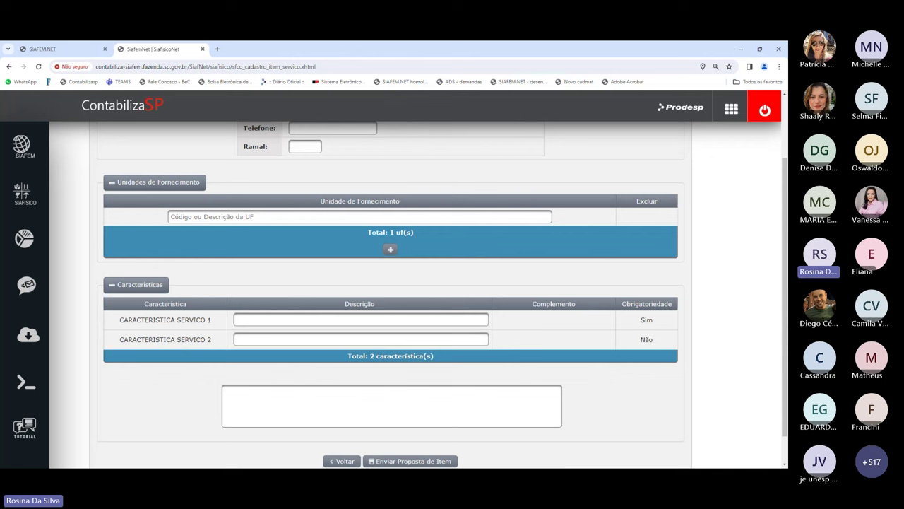
{"action": "scroll", "coordinate": [501, 303], "scroll_direction": "up", "scroll_amount": 1}
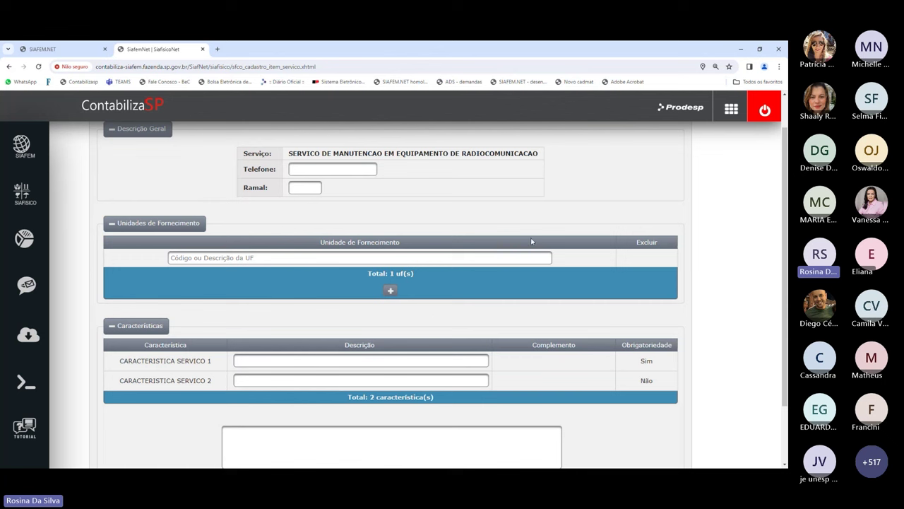
{"action": "scroll", "coordinate": [447, 228], "scroll_direction": "up", "scroll_amount": 1}
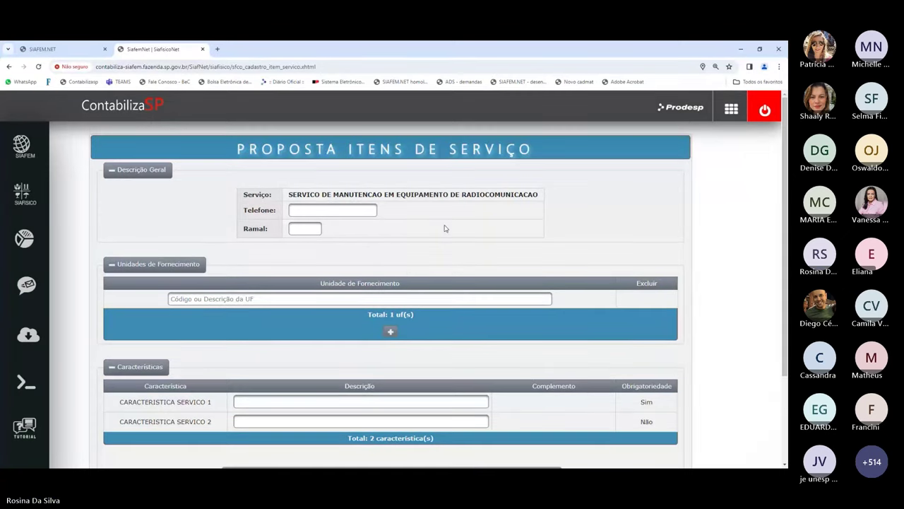
{"action": "left_click", "coordinate": [25, 194]}
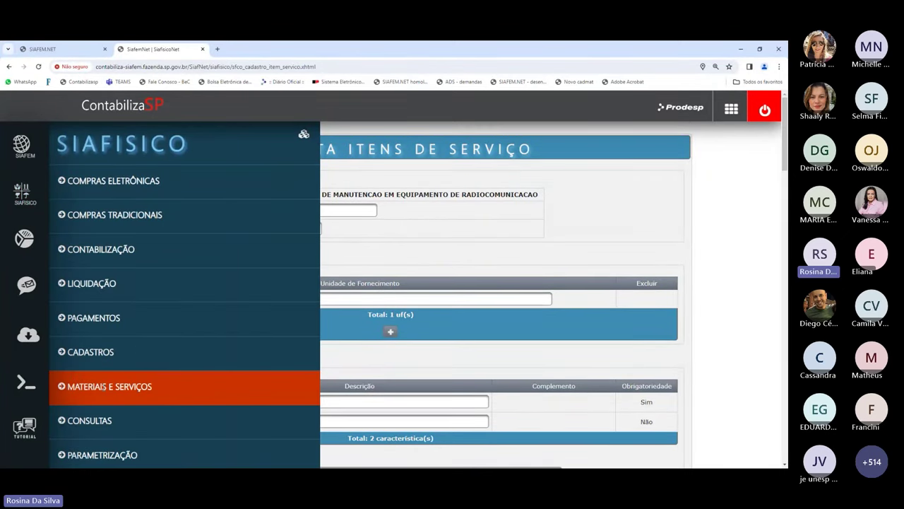
{"action": "left_click", "coordinate": [99, 385]}
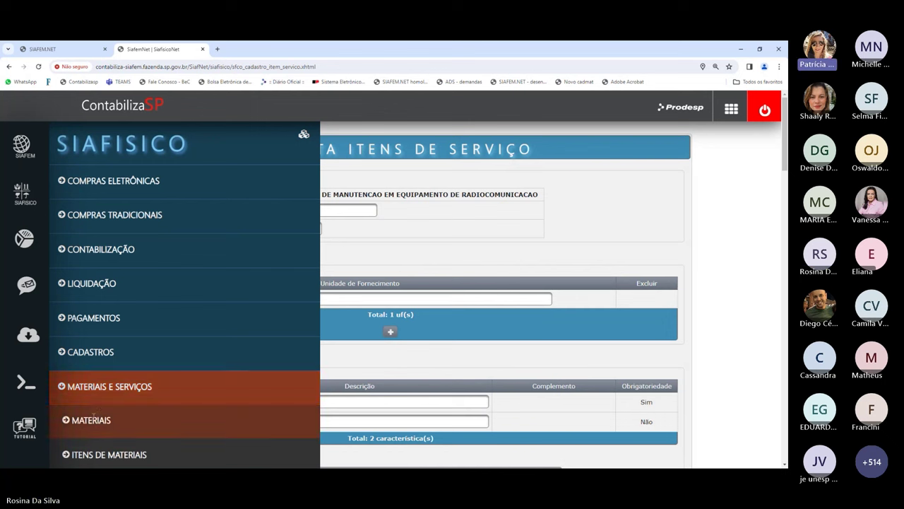